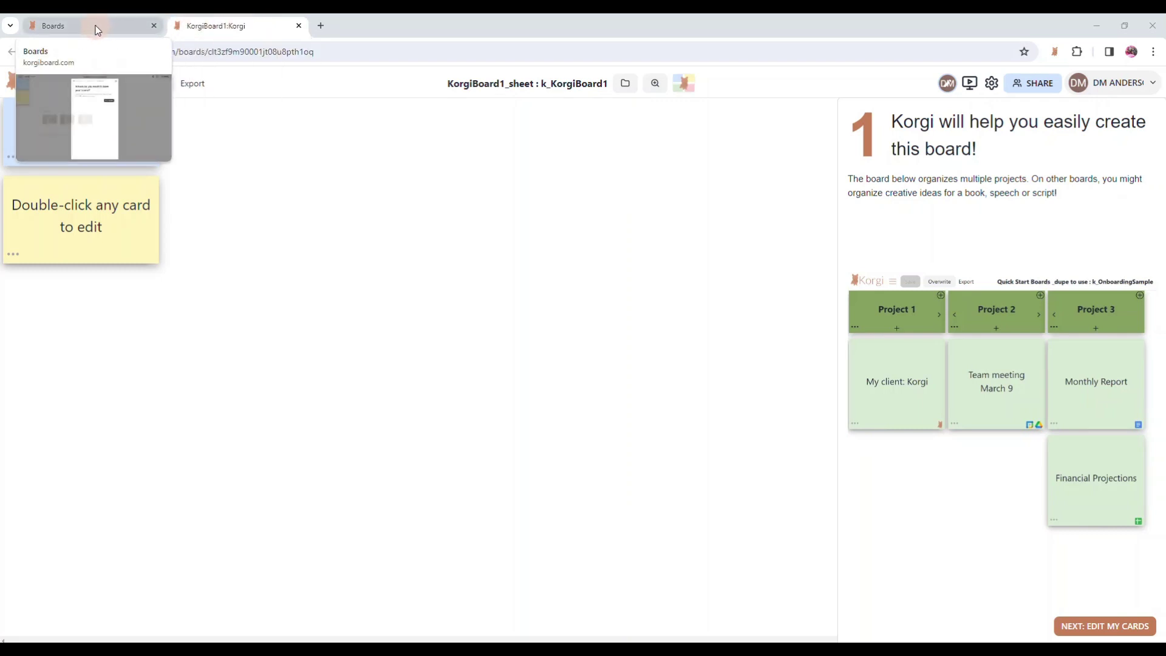
Glance at the Boards list, then go back to the KorgiBoard1 board.
click(55, 25)
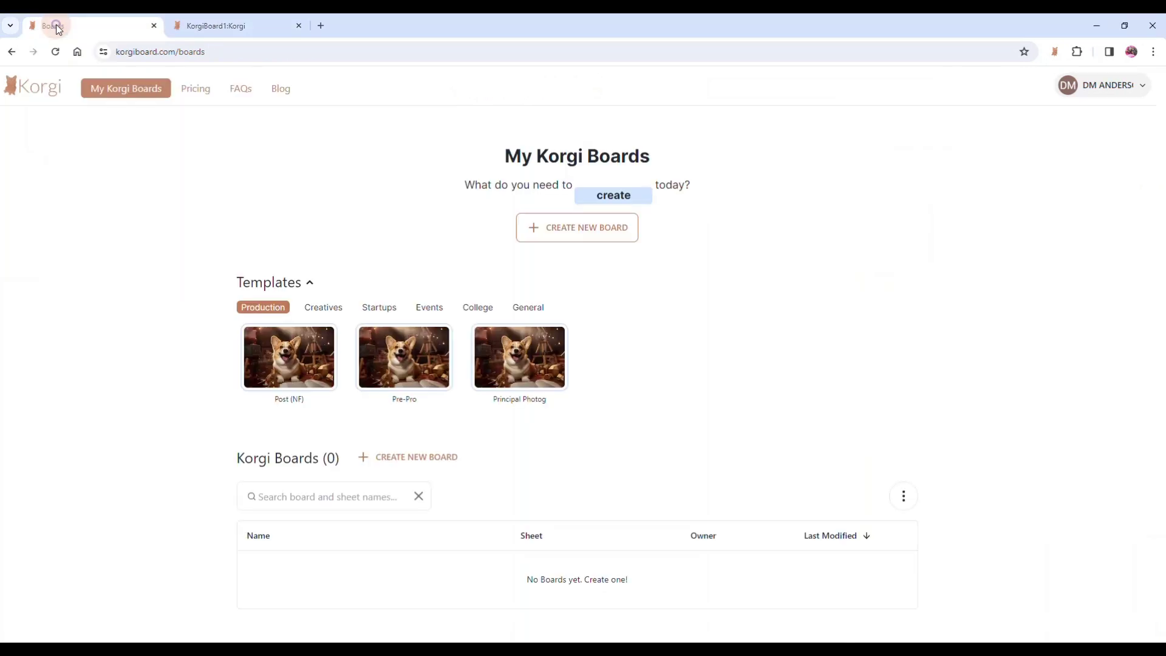
click(191, 30)
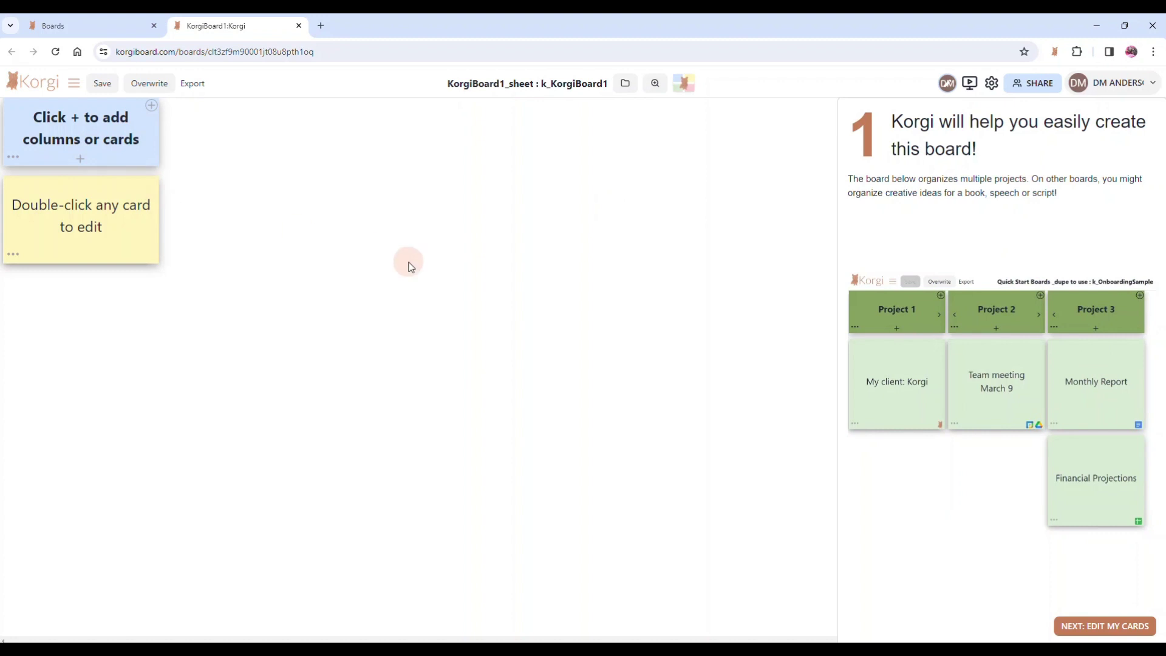
Advance the guide and rename the blue card to Project 1.
click(1082, 629)
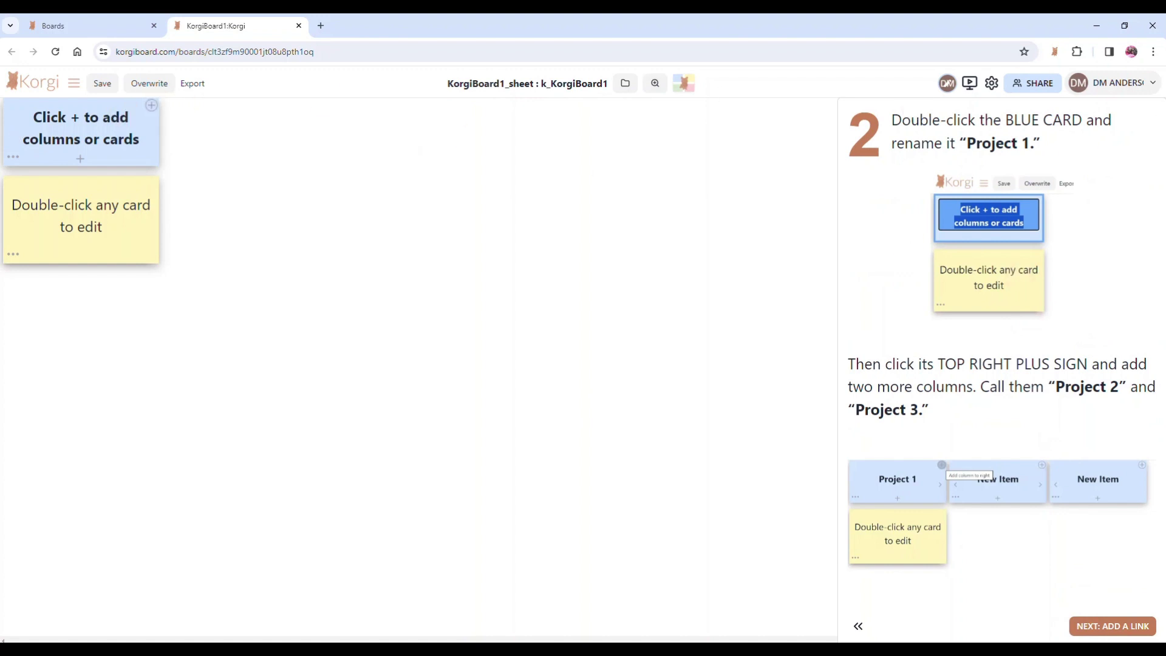
double_click(91, 138)
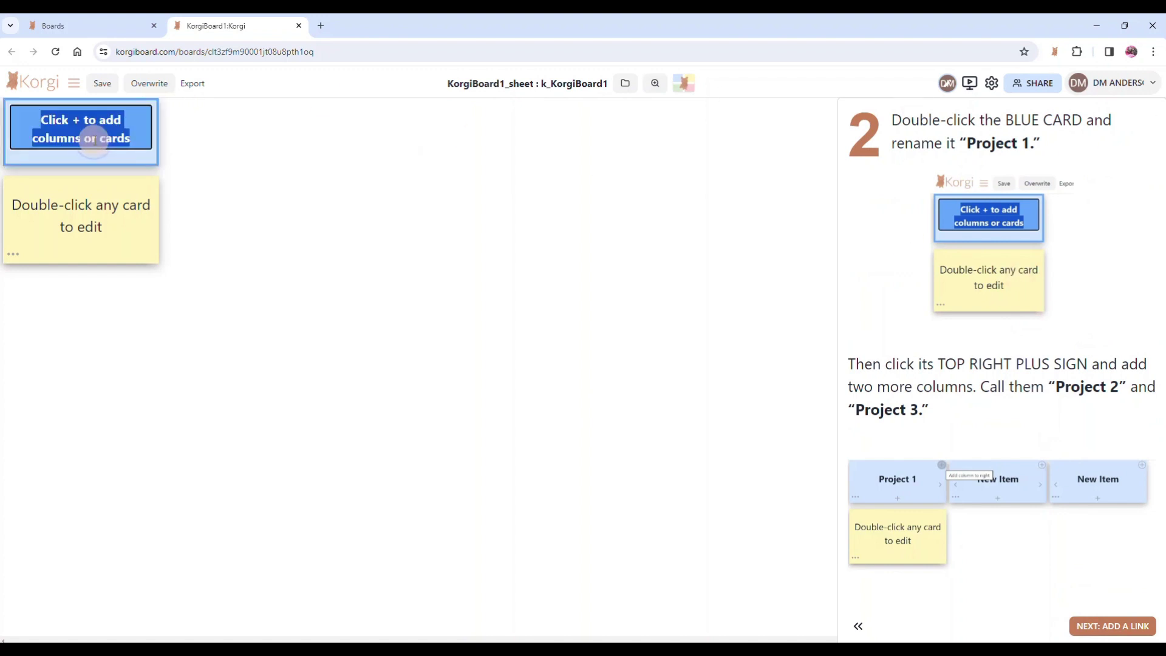
text(Project 1)
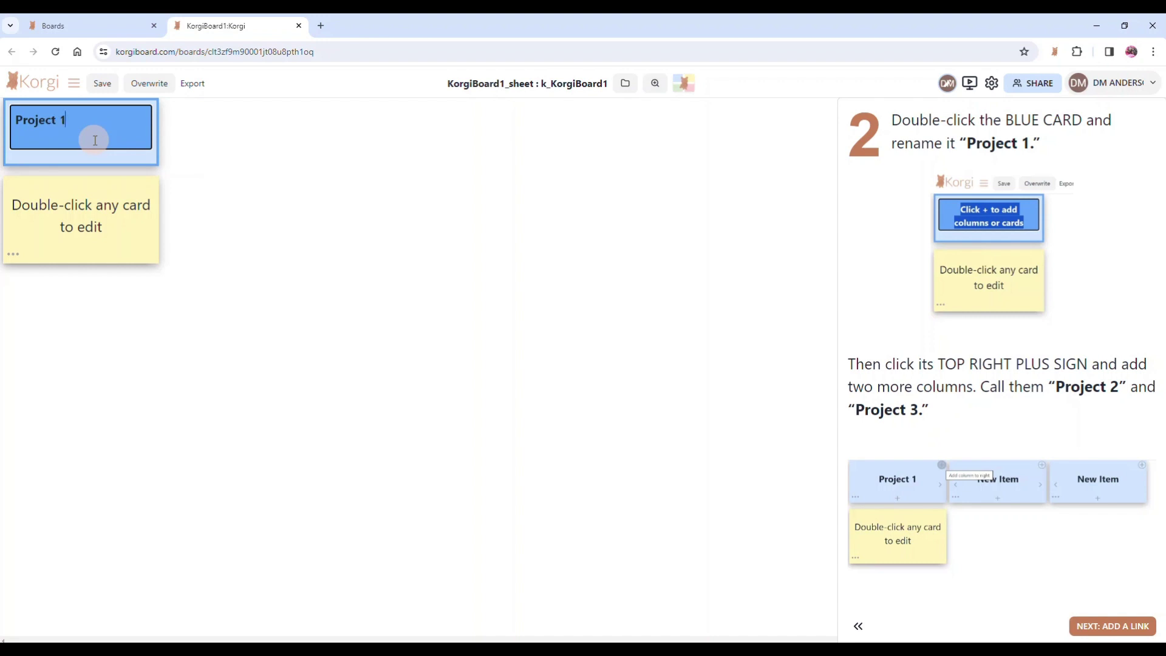
key(Return)
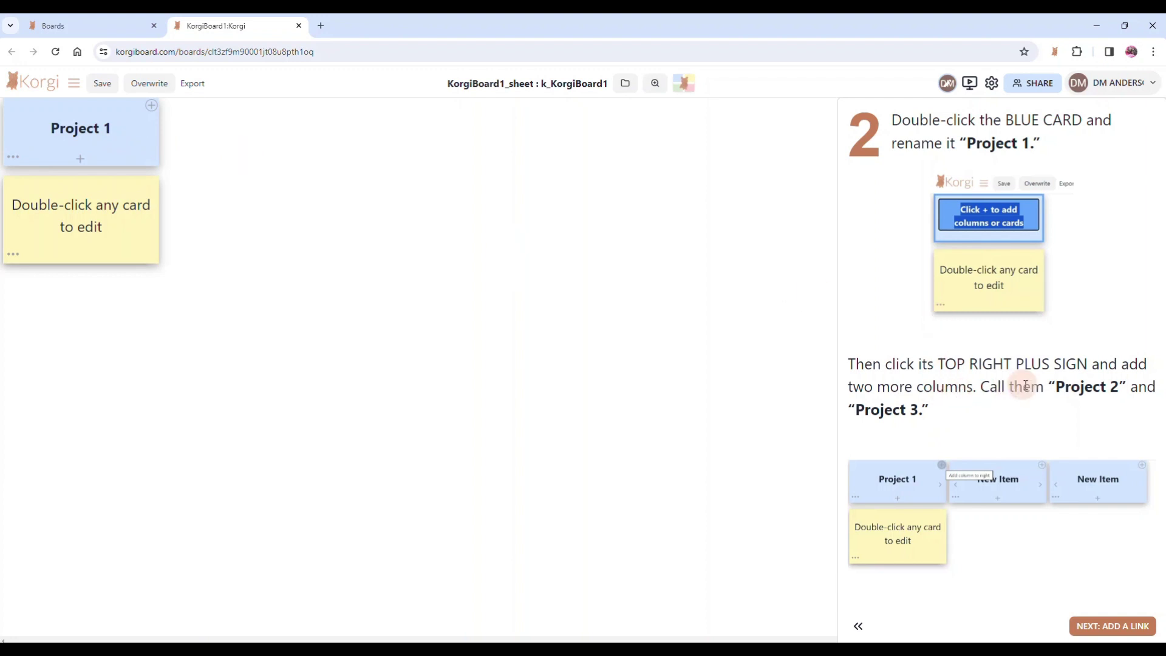
Add two more columns to the right and name them Project 2 and Project 3.
click(152, 107)
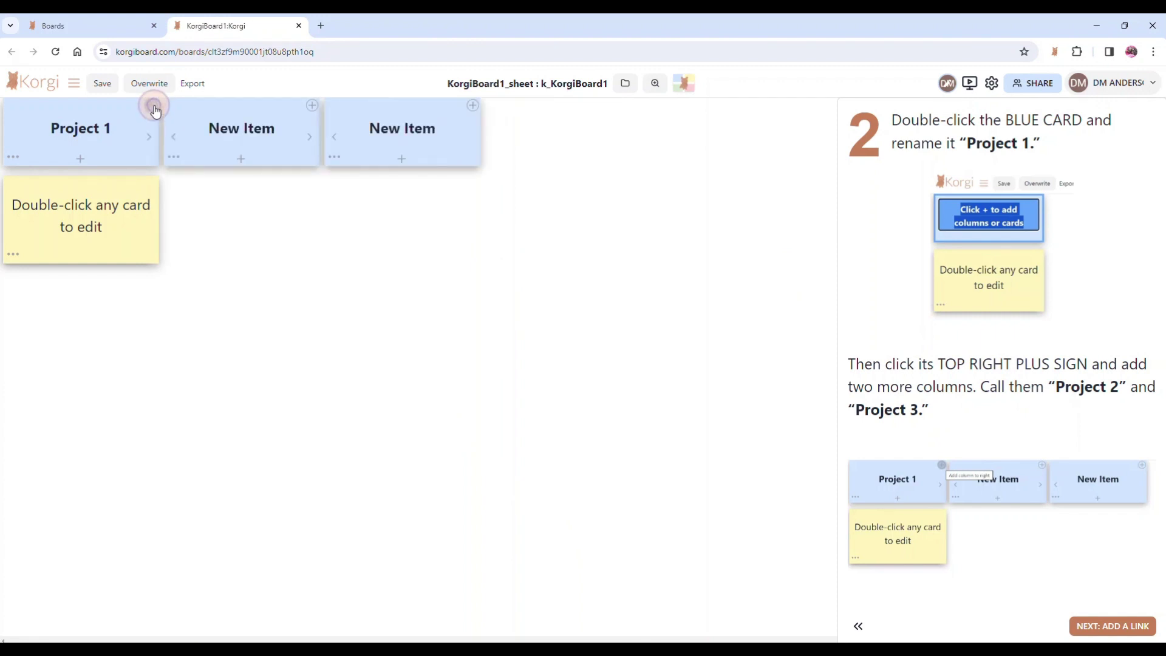
double_click(237, 128)
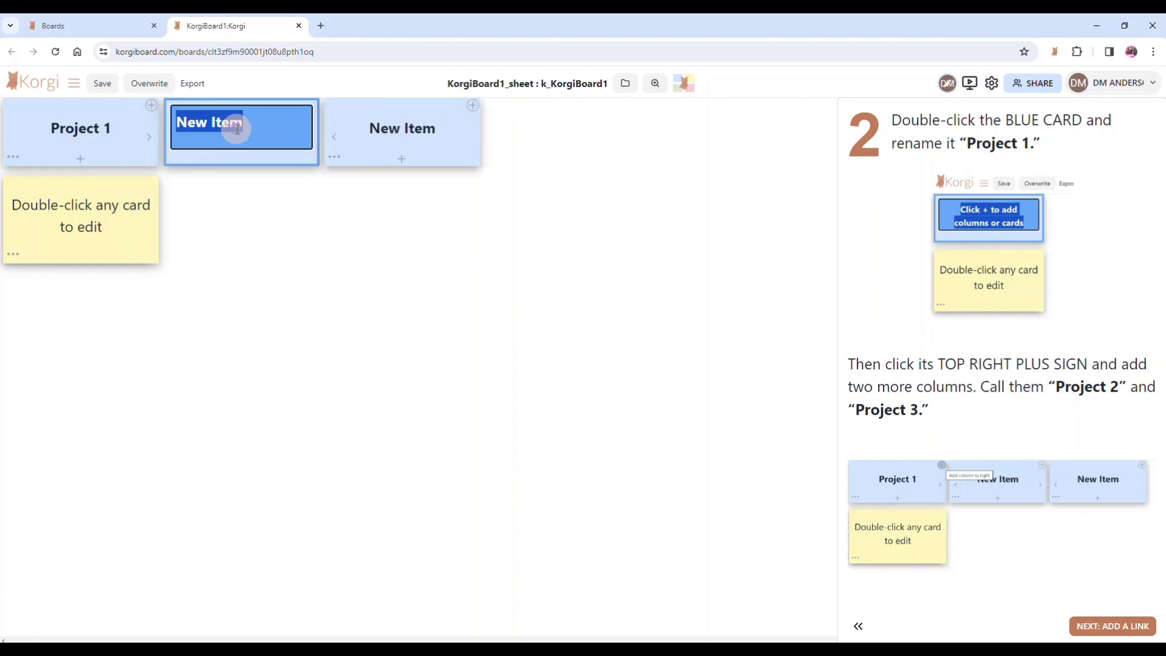
text(Project 2)
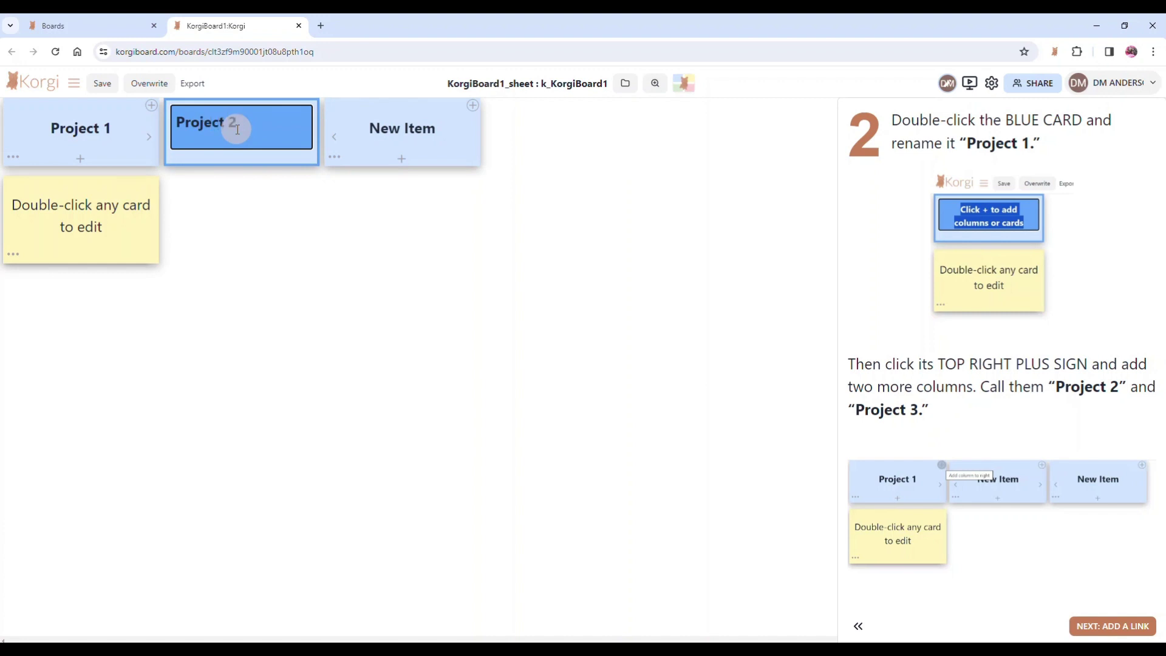
click(324, 126)
double_click(390, 125)
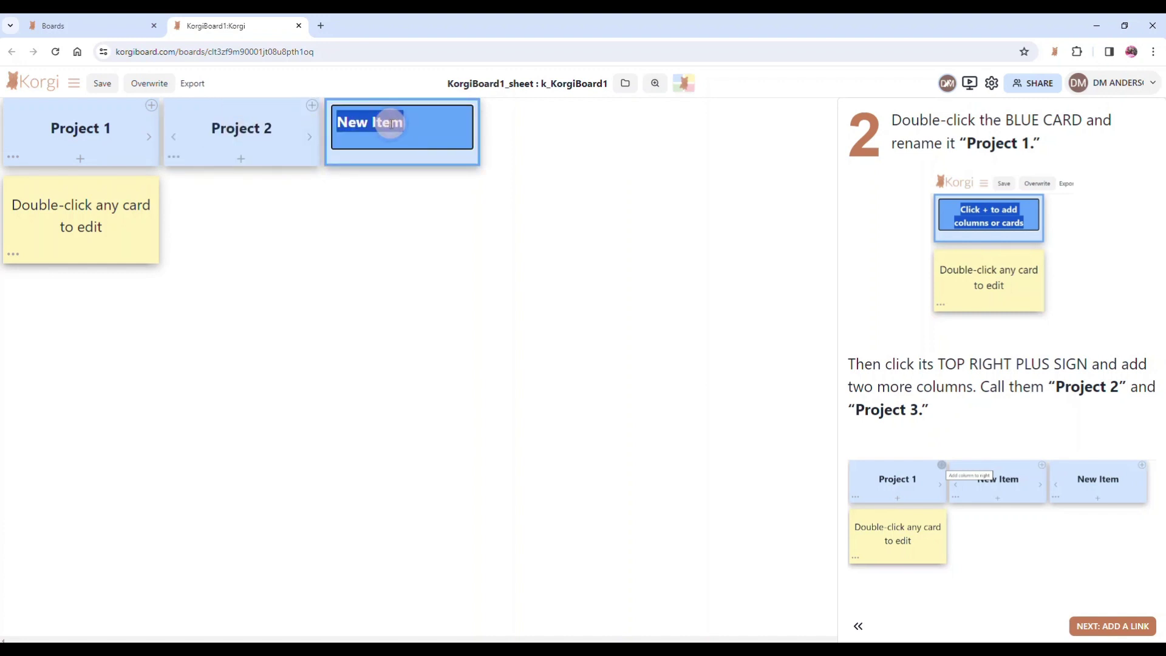
text(Project 3)
click(505, 216)
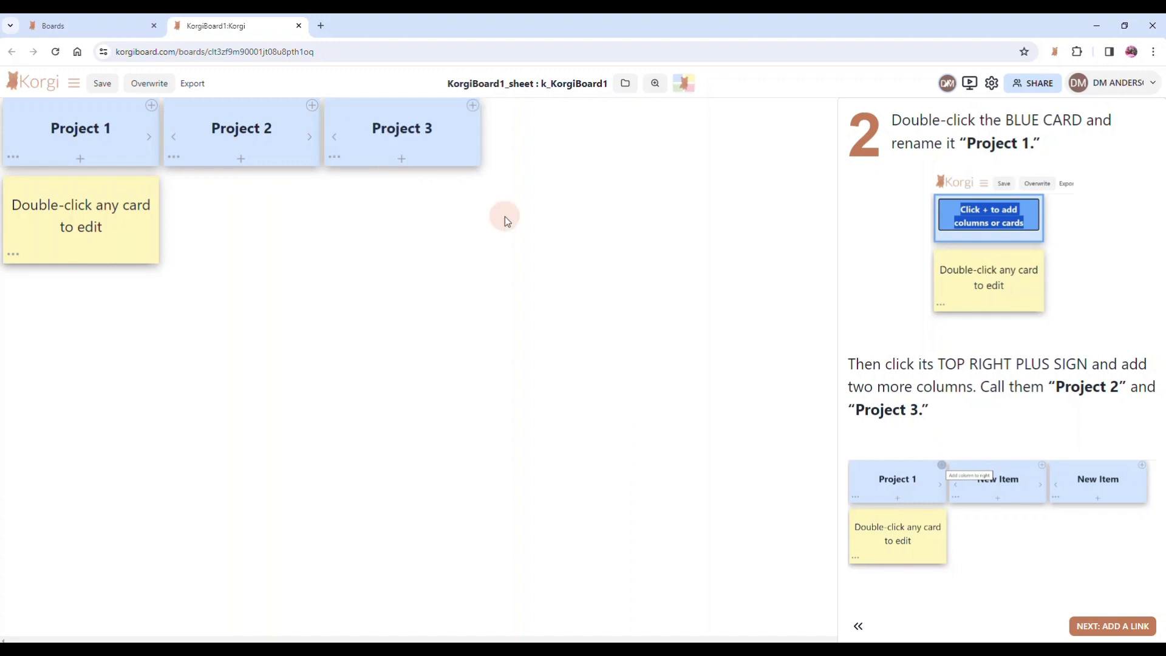
Advance the guide, copy the korgiboard.com address, and rename the yellow card 'My client: Korgi'.
click(1090, 626)
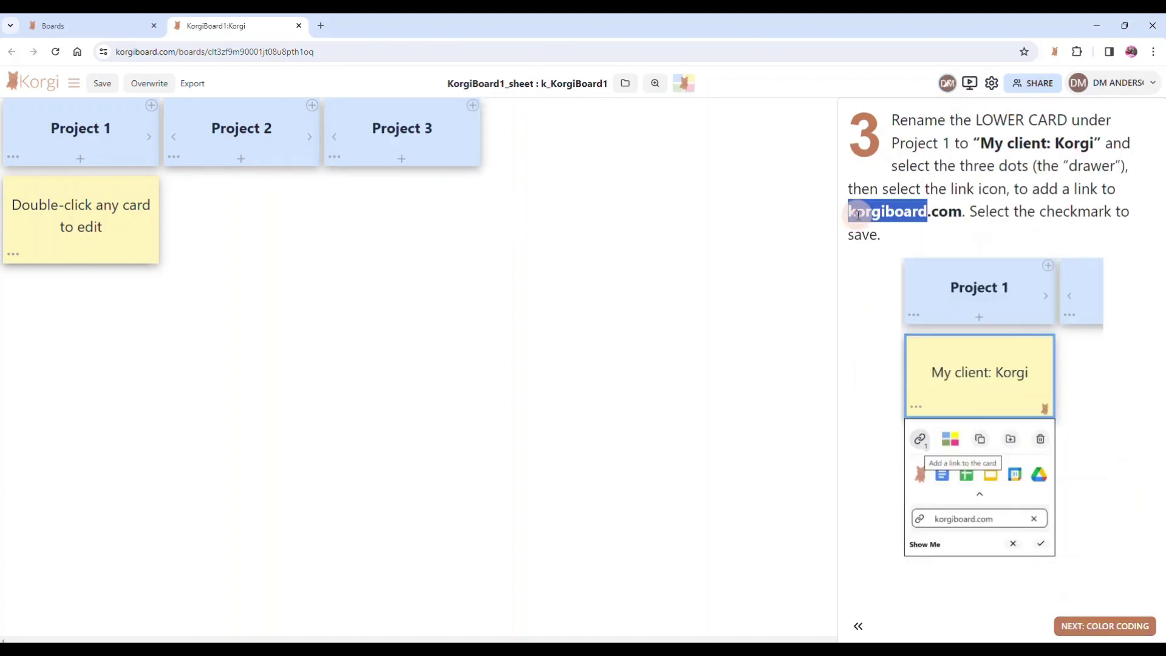
drag(849, 213, 963, 212)
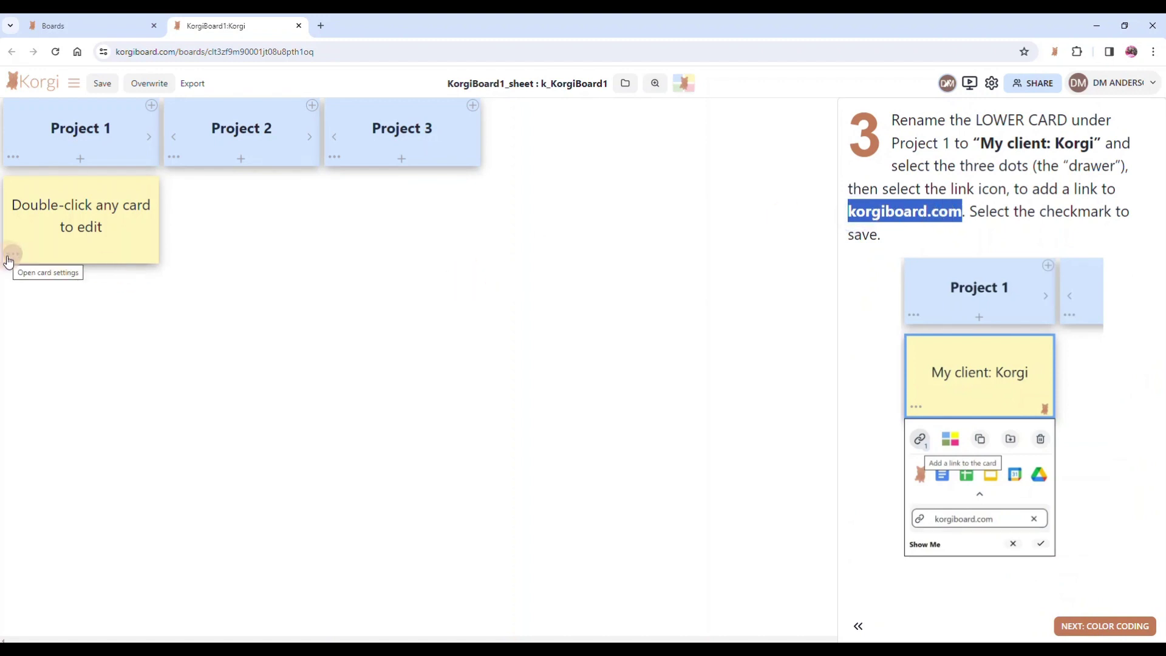
double_click(42, 224)
key(ctrl+c)
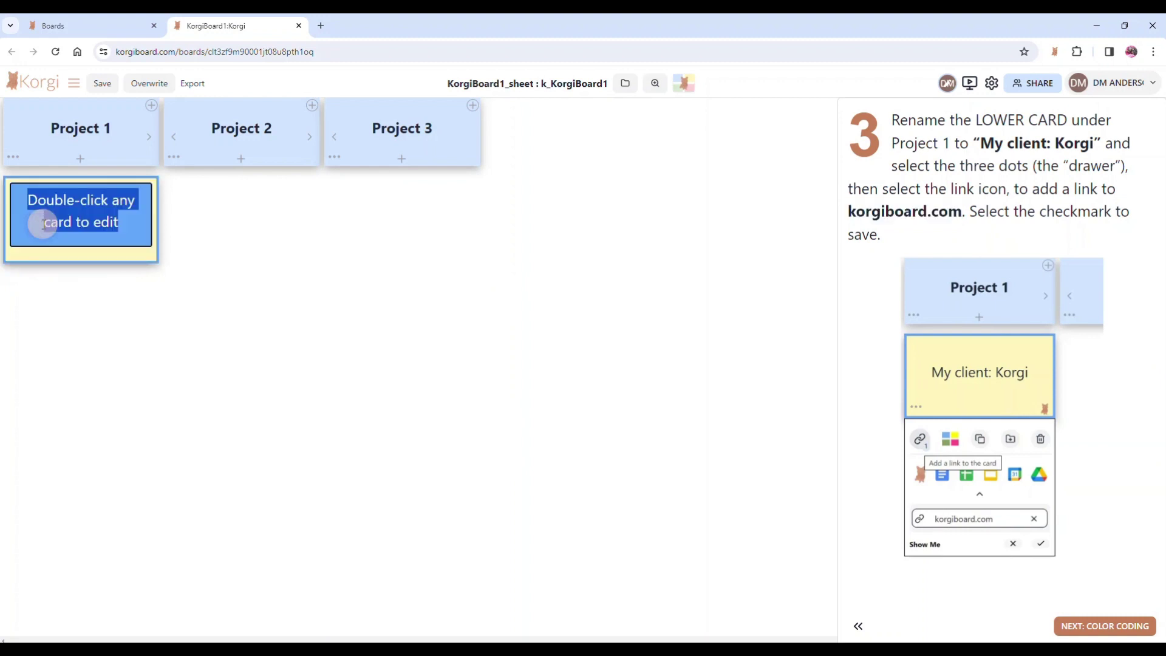
text(My client: Korgi)
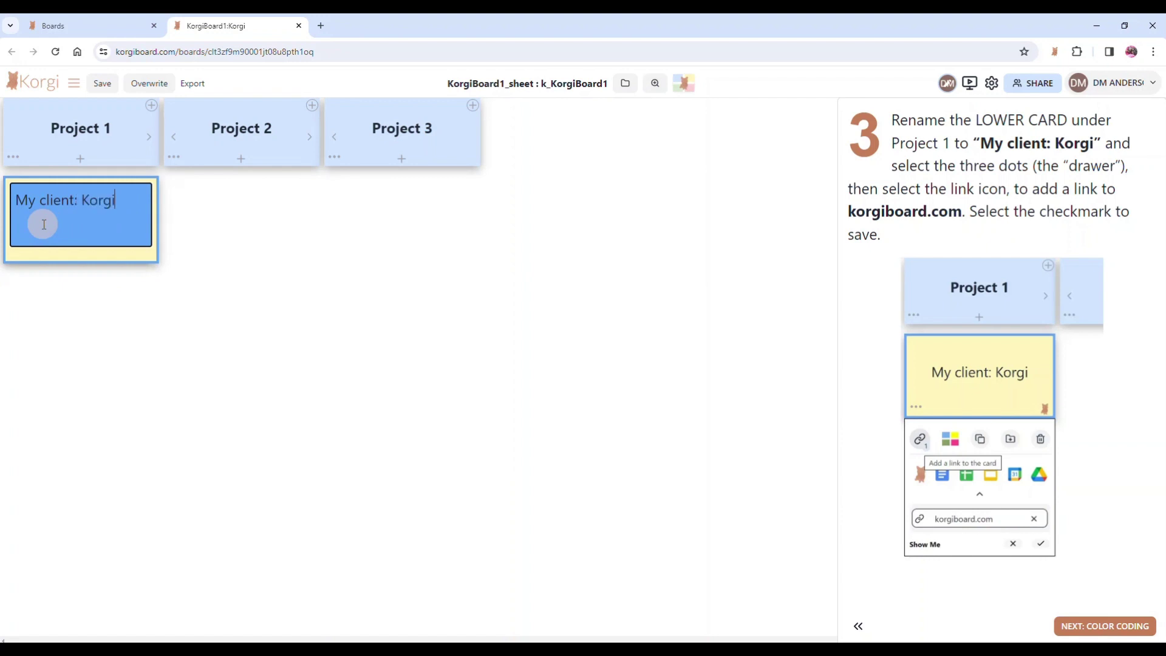
key(Return)
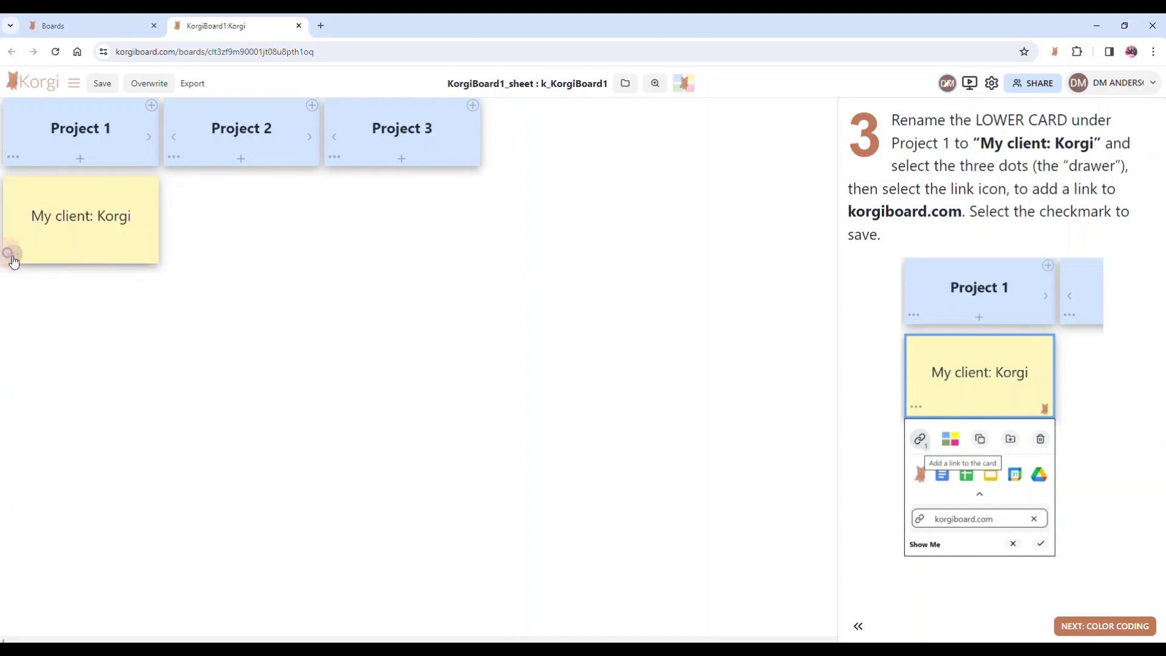
Attach the pasted korgiboard.com web link to the My client: Korgi card.
click(11, 255)
click(19, 285)
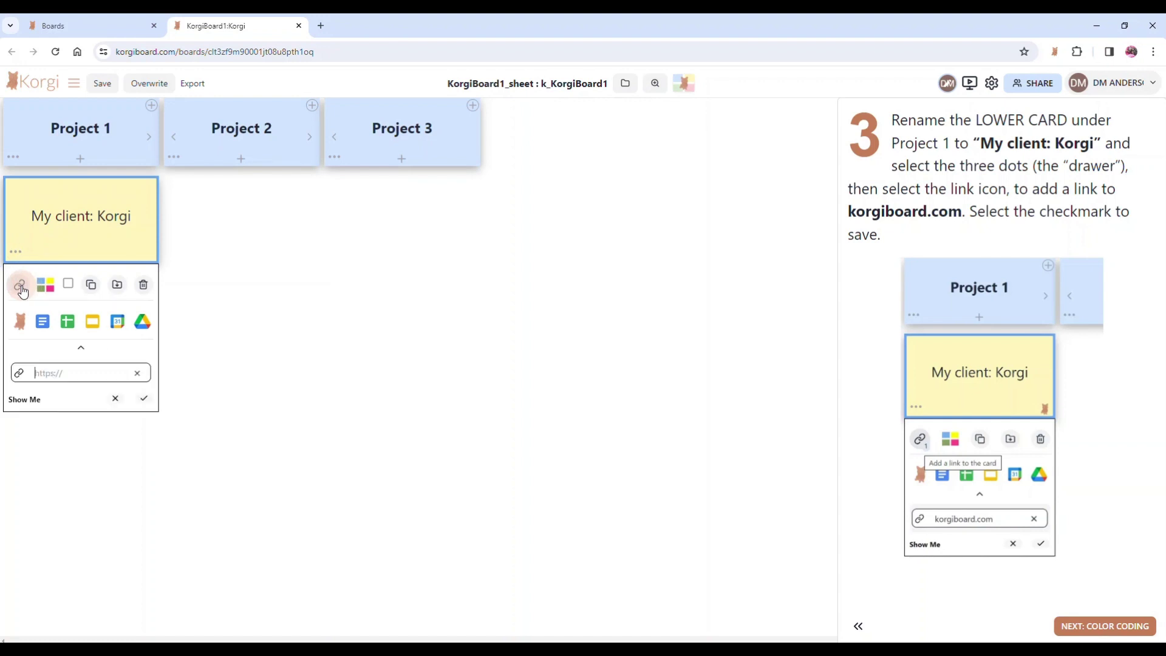
click(86, 377)
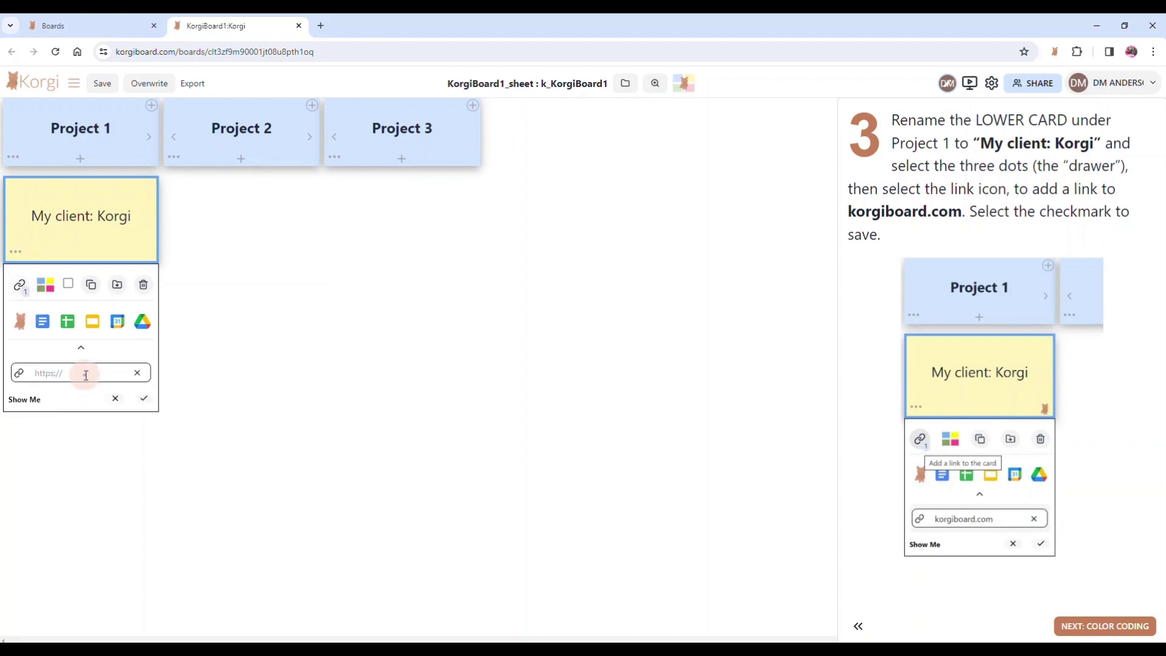
key(ctrl+v)
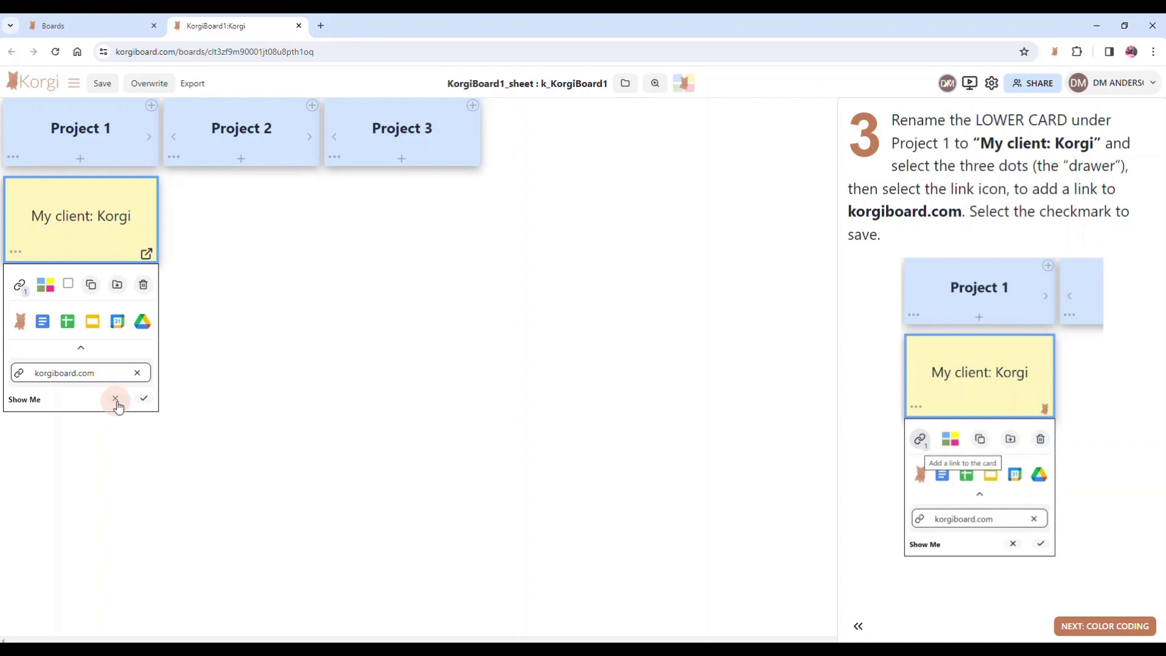
click(144, 398)
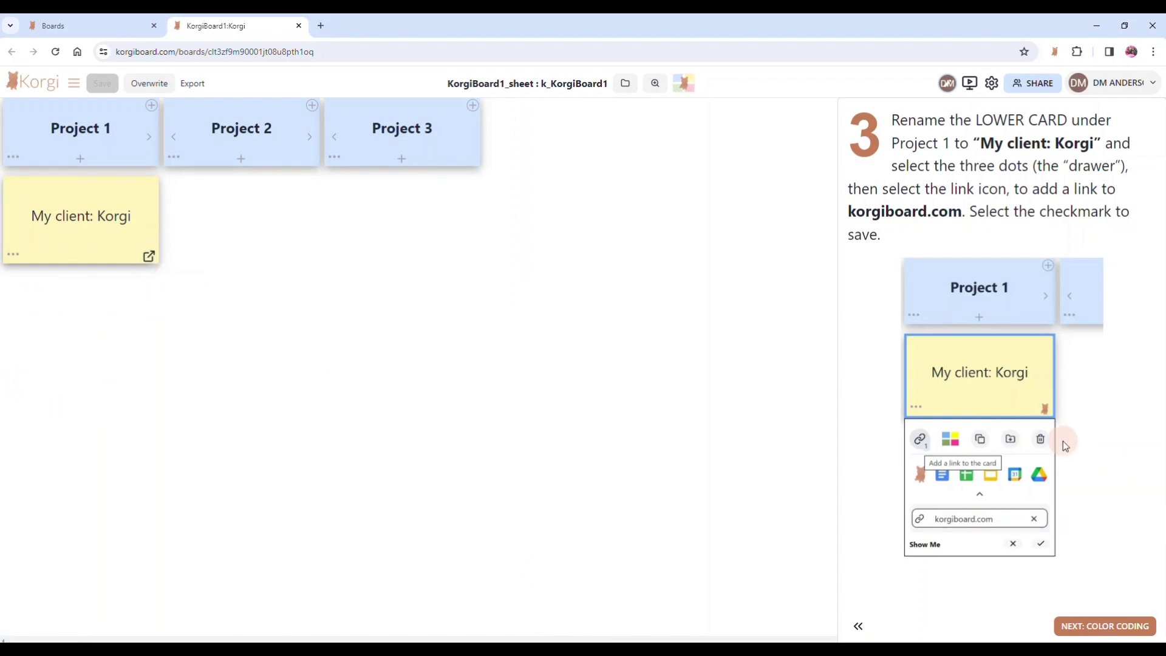
Advance the guide and duplicate the My client: Korgi card under Project 2.
click(1086, 625)
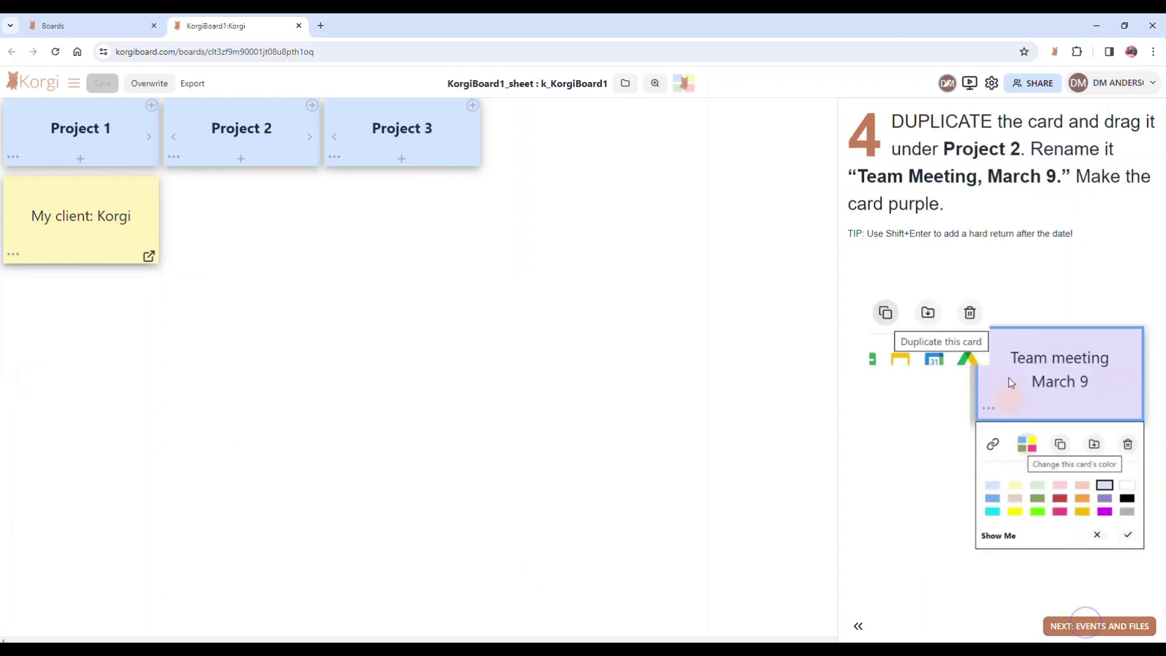
click(14, 258)
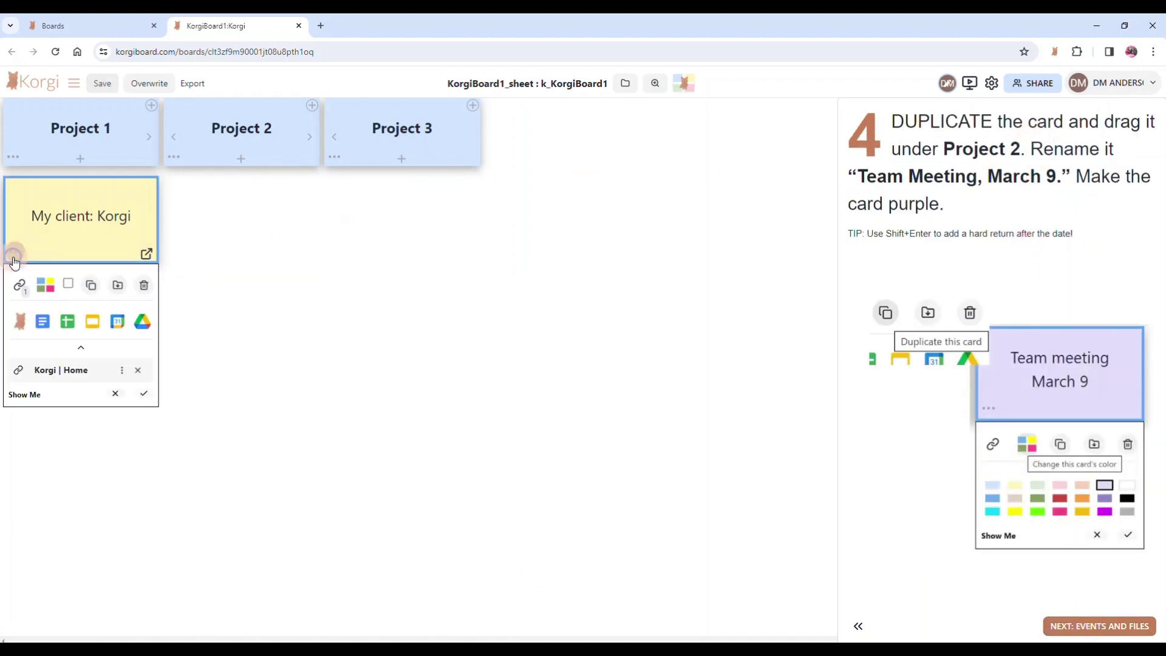
click(91, 288)
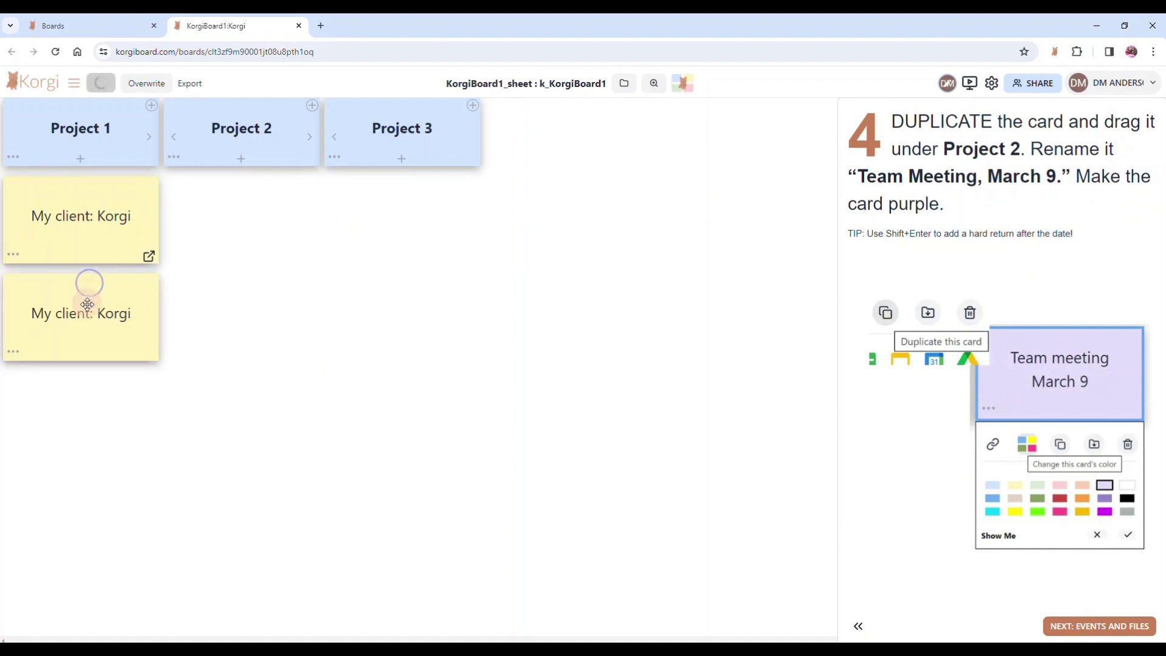
drag(88, 296, 246, 213)
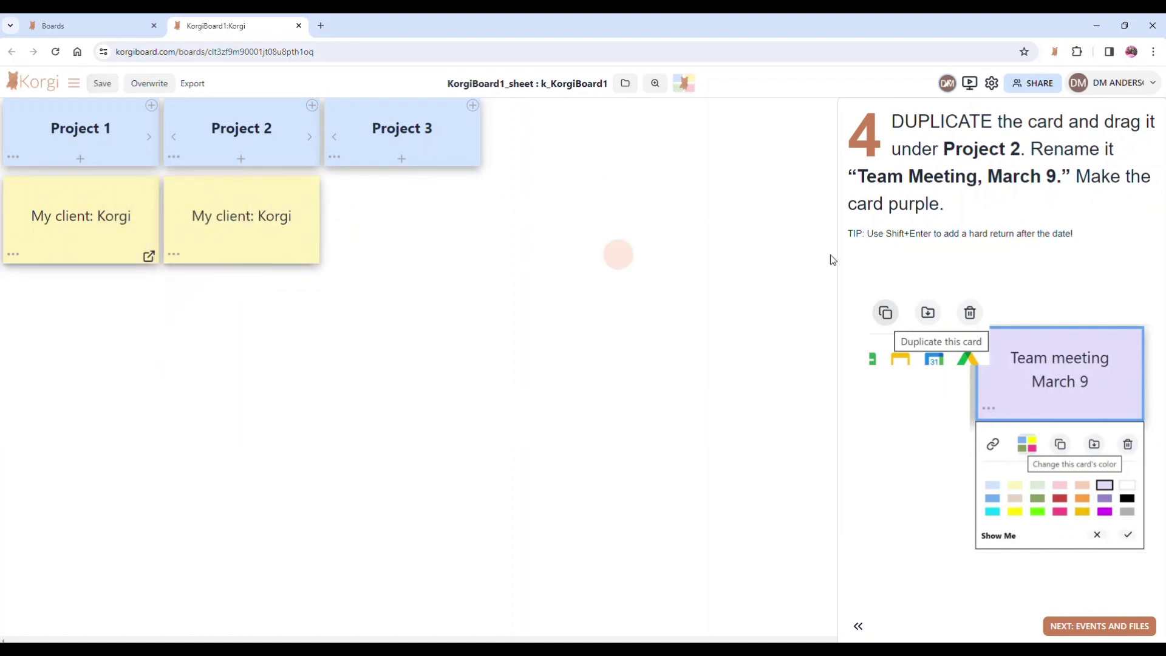
Retitle the copied card 'Team Meeting March 9' using the title from the instructions.
drag(858, 175, 1057, 177)
key(ctrl+c)
double_click(249, 218)
key(ctrl+v)
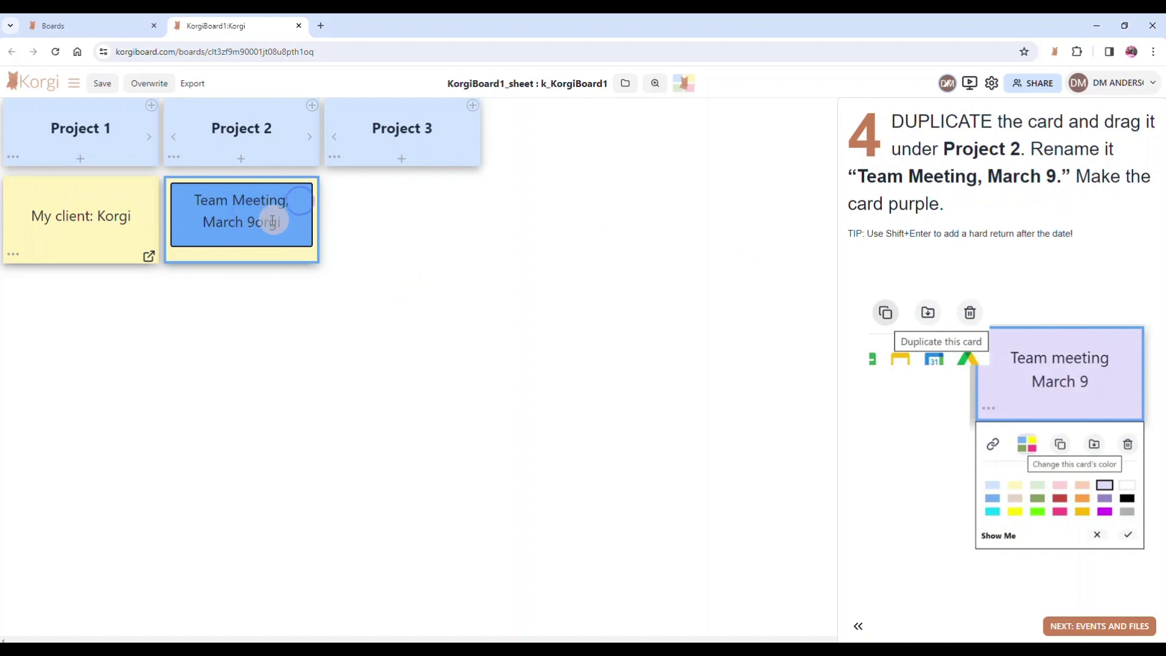
drag(260, 223, 318, 224)
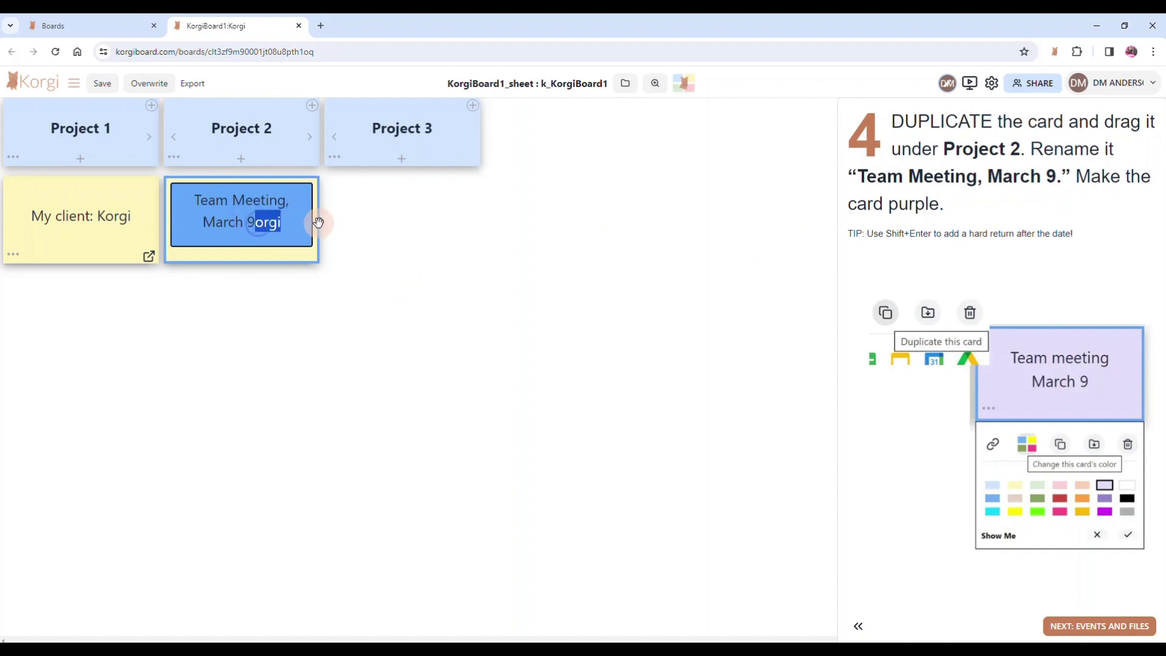
key(BackSpace)
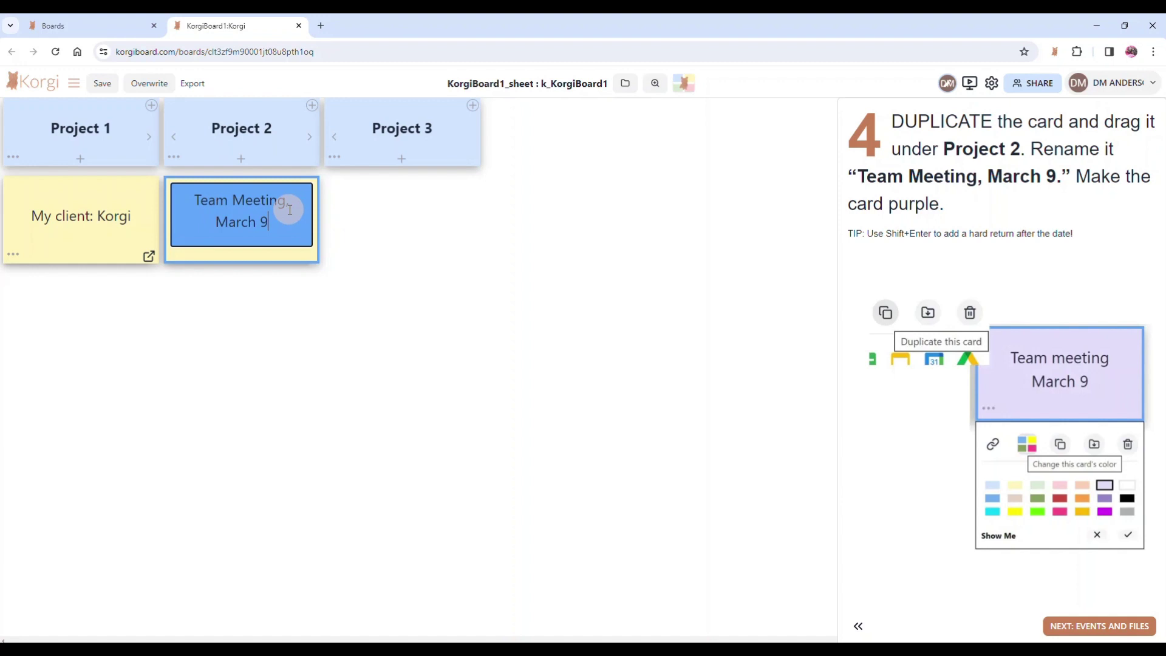
key(BackSpace)
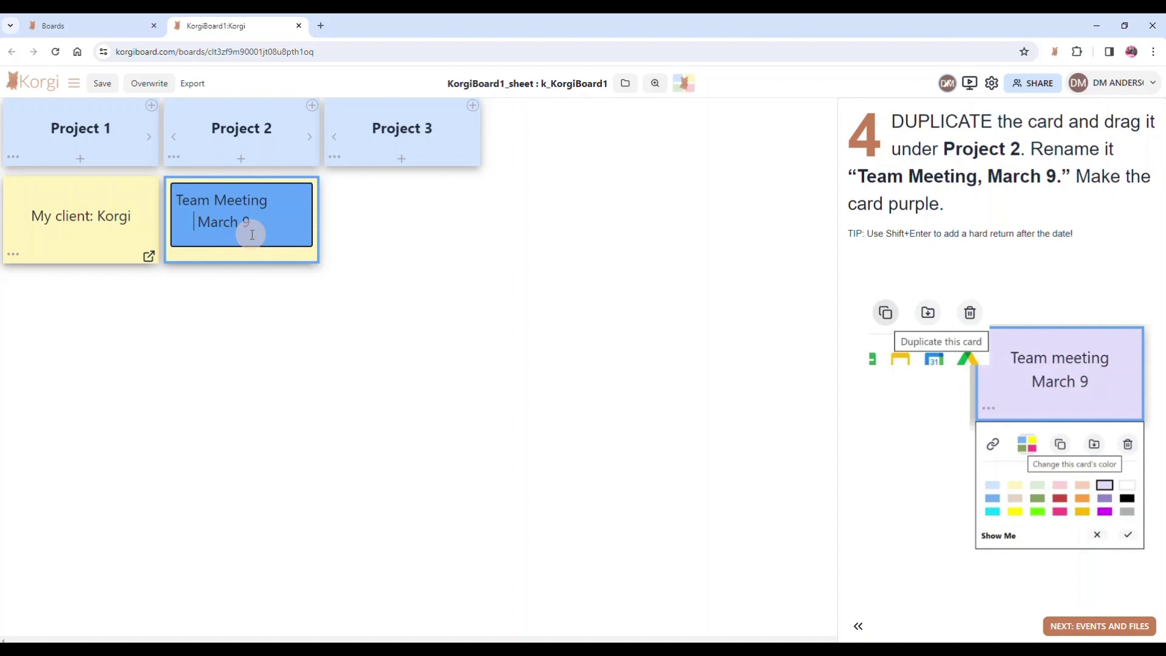
click(229, 298)
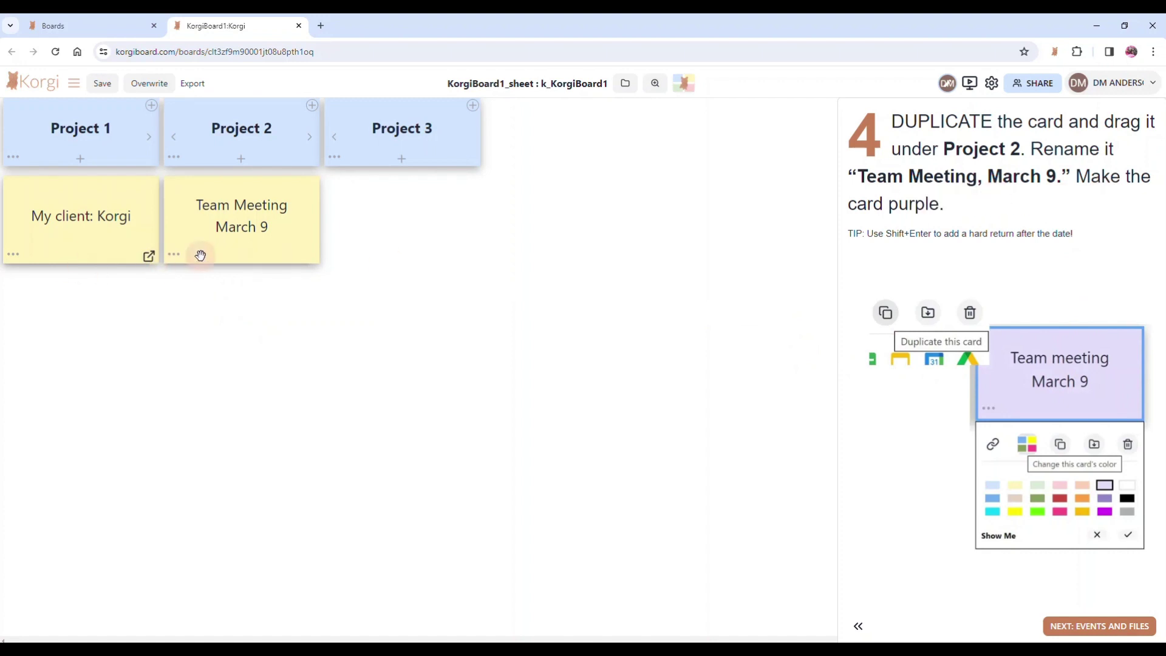
Give the Team Meeting March 9 card the light purple colour.
click(176, 258)
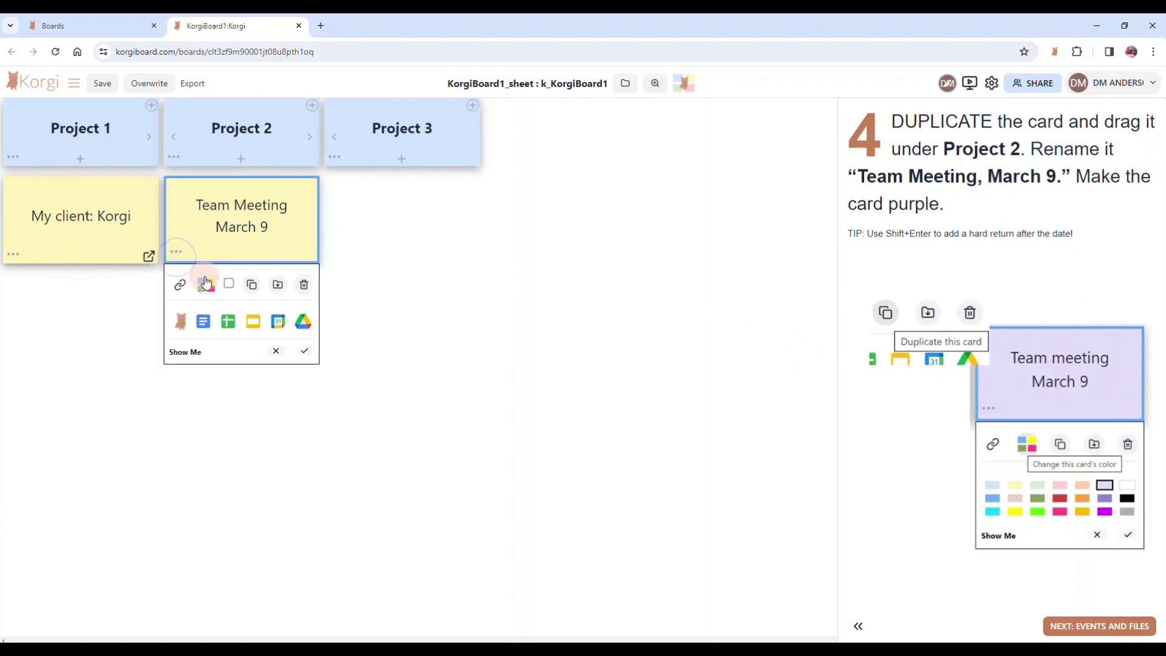
click(206, 285)
click(283, 322)
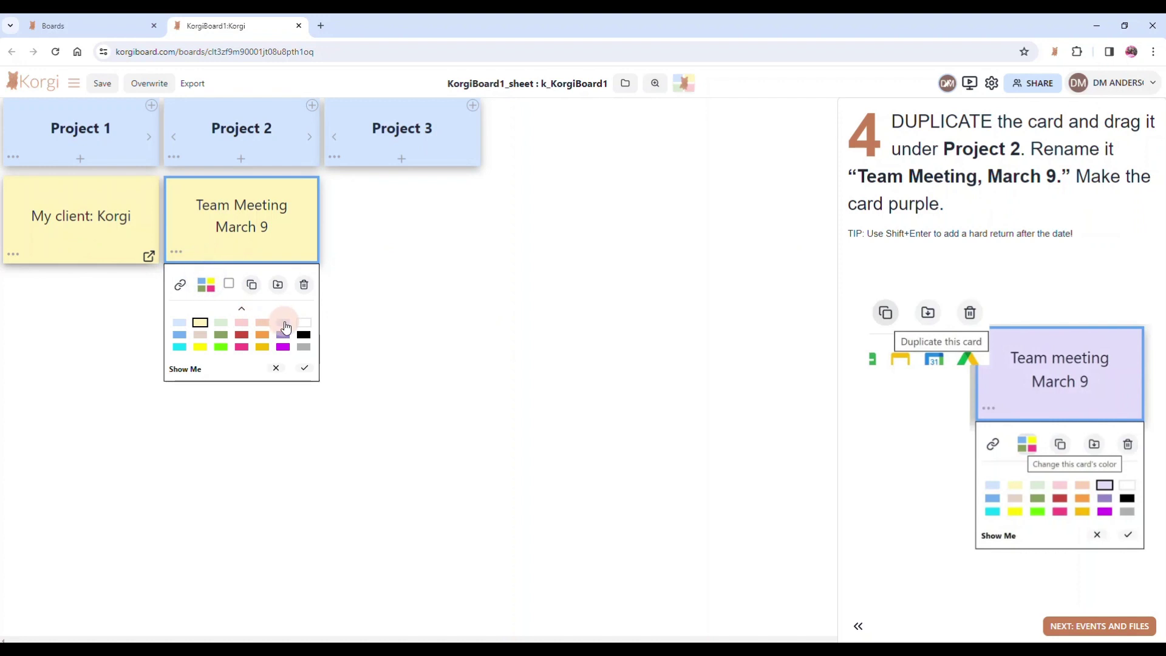
click(304, 367)
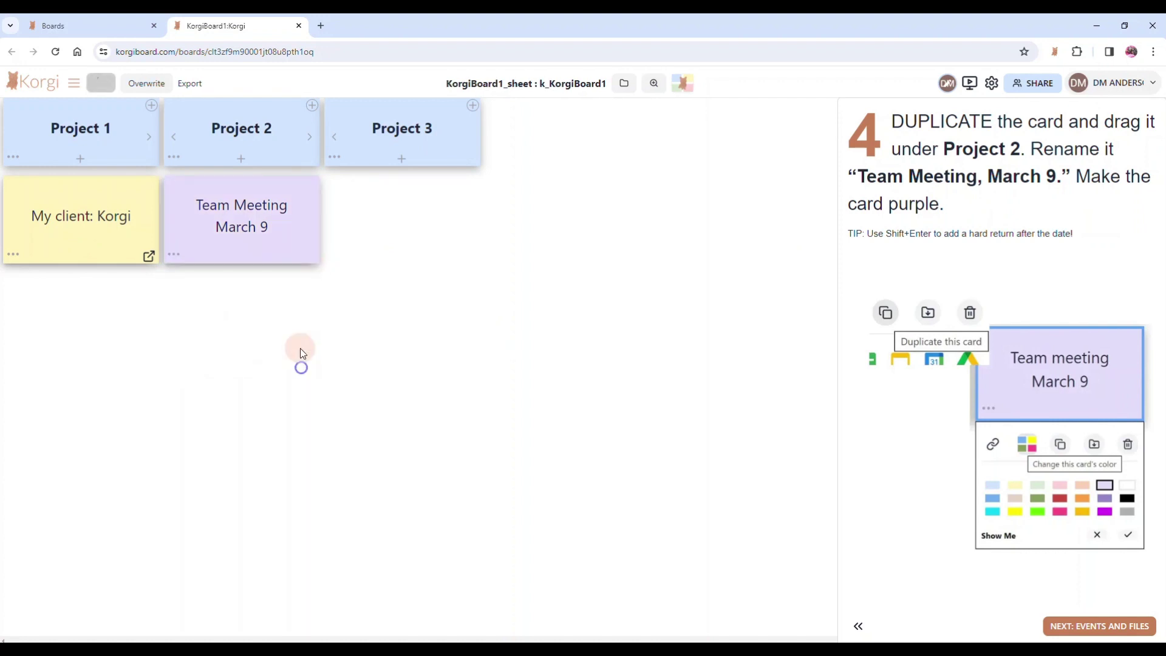
Advance the guide to the calendar step and open the Team Meeting card's drawer.
click(1111, 628)
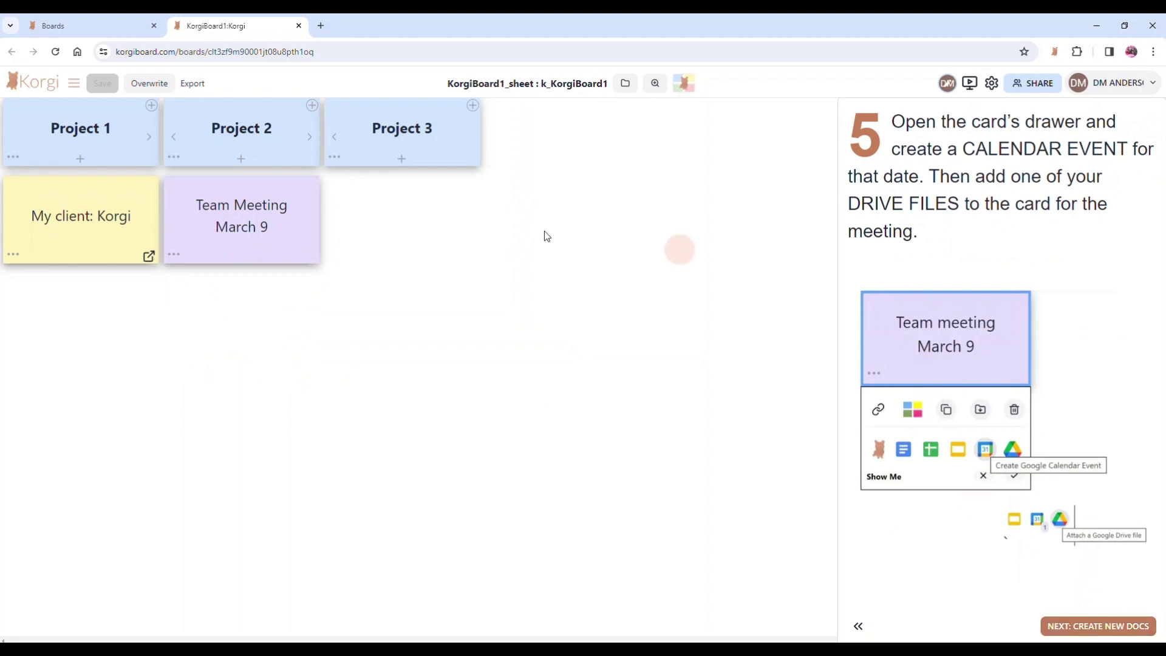
click(174, 258)
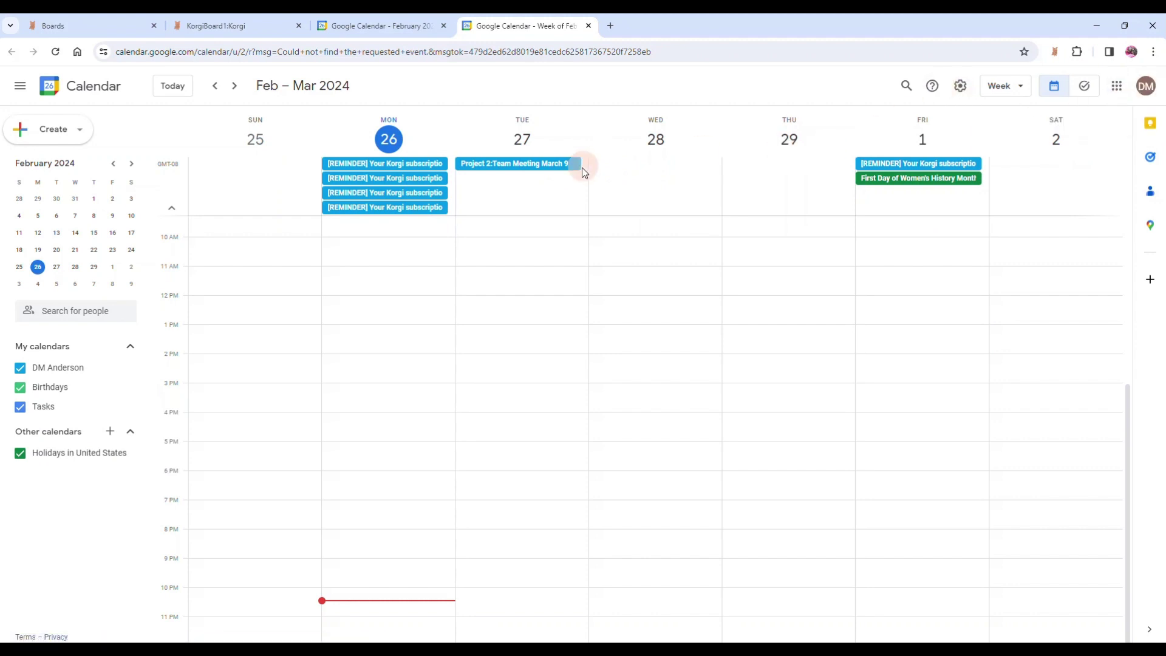
Fix the event title's spacing, turn off All day for a 10:00–10:30am slot, and save.
click(529, 167)
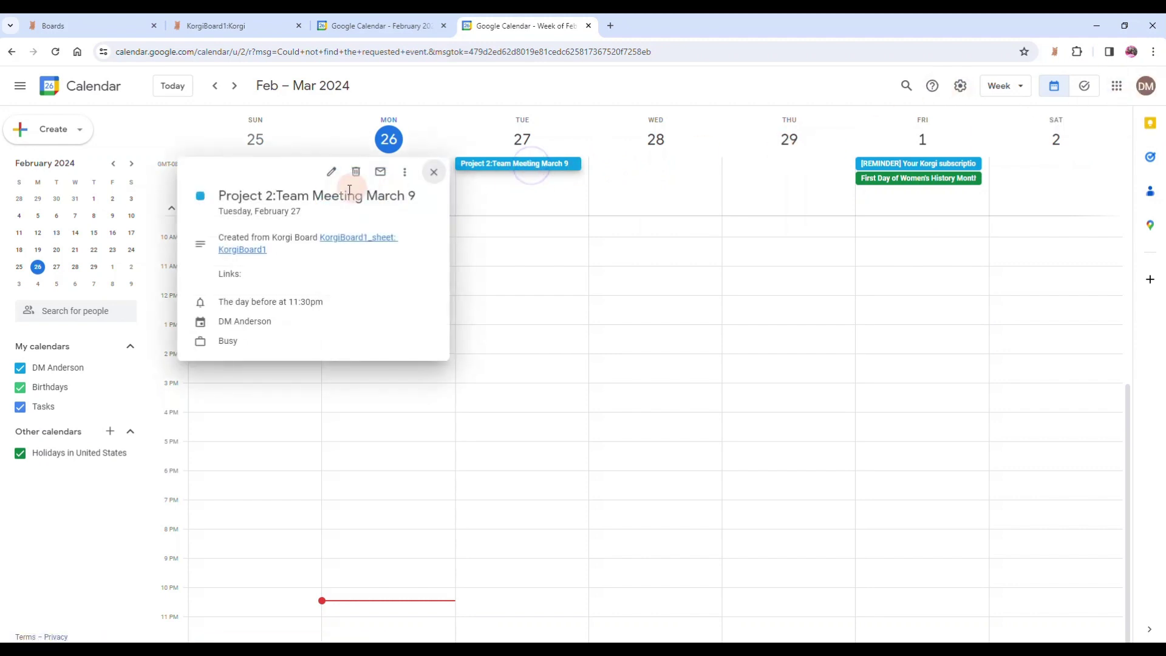
click(330, 172)
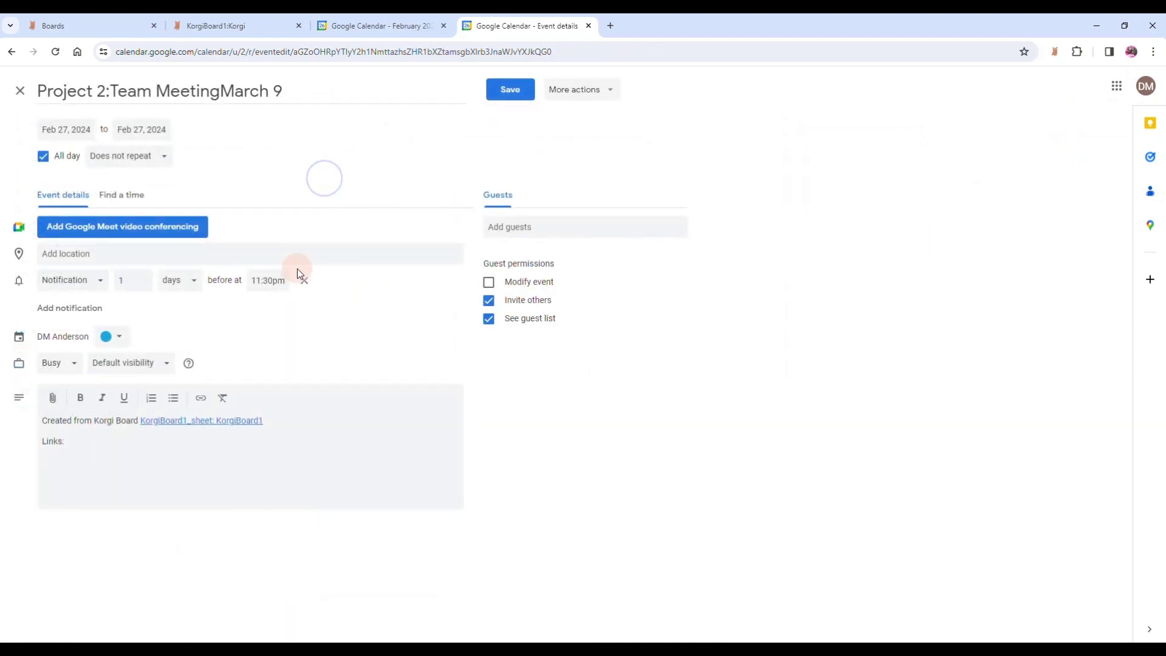
click(222, 90)
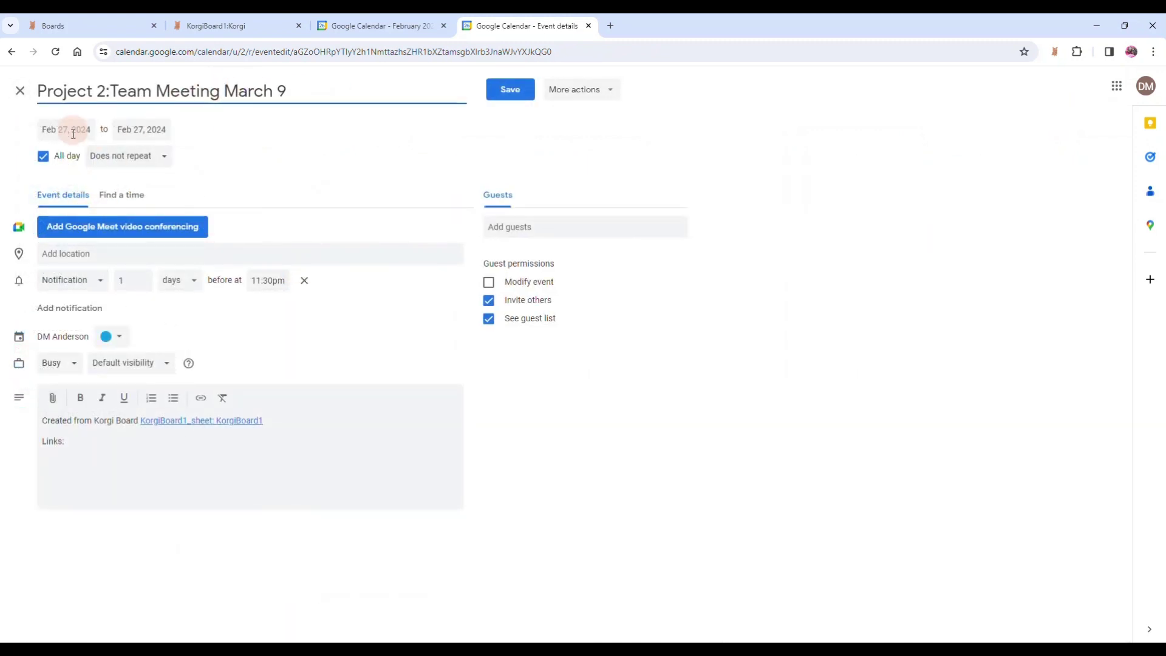
click(42, 155)
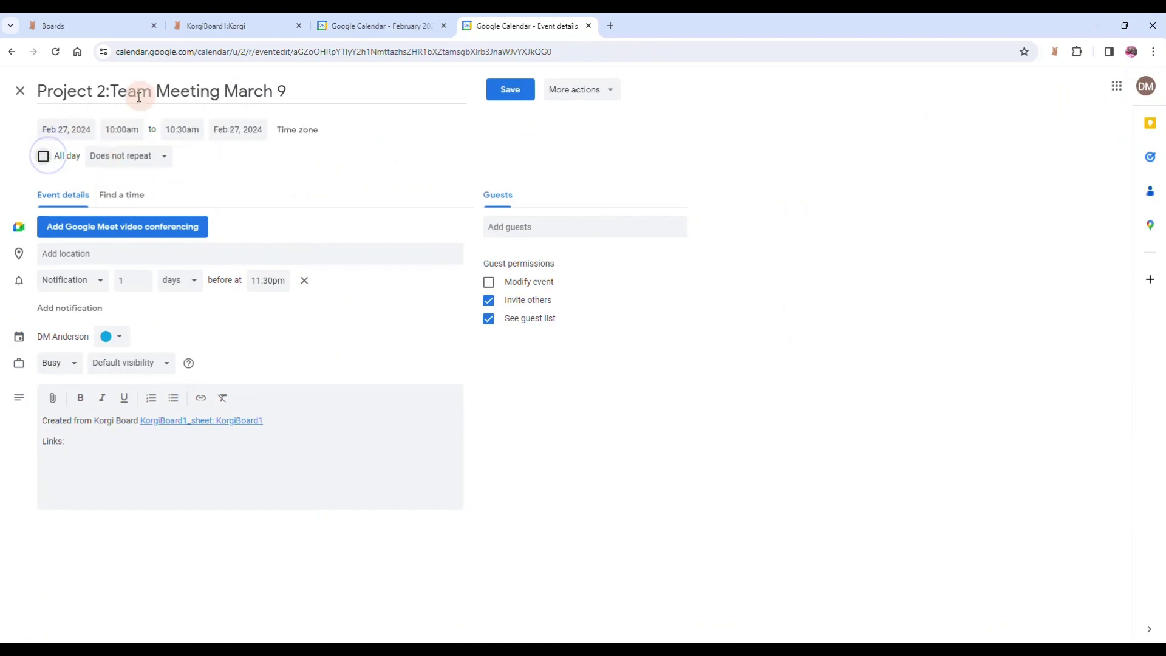
click(70, 131)
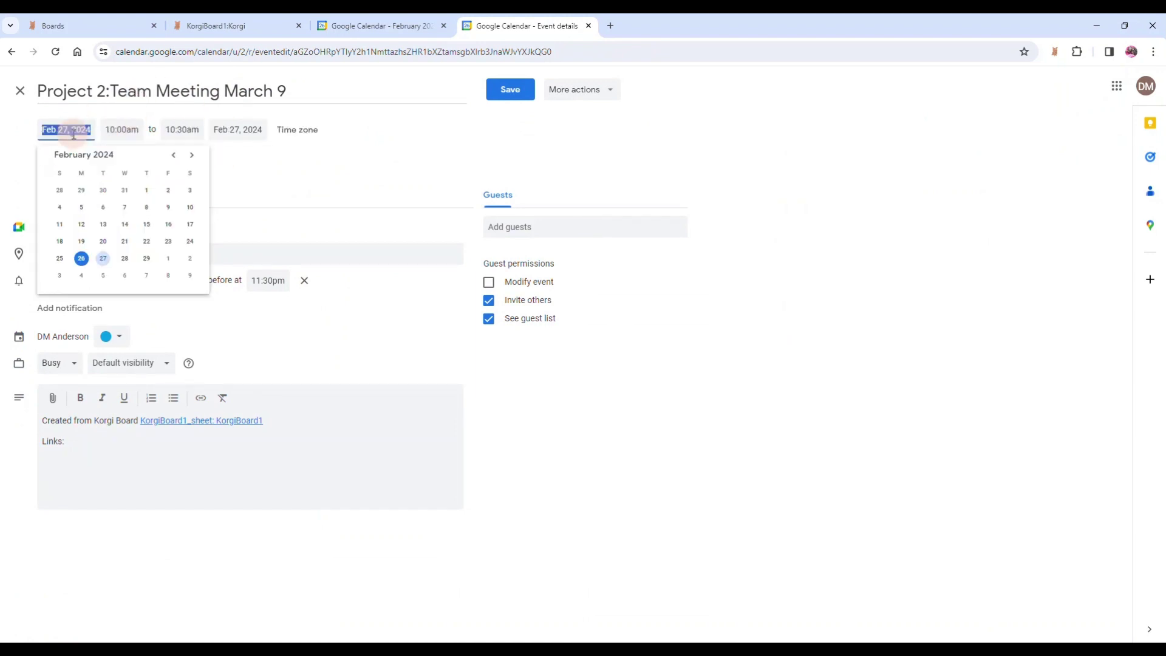
click(273, 190)
click(497, 96)
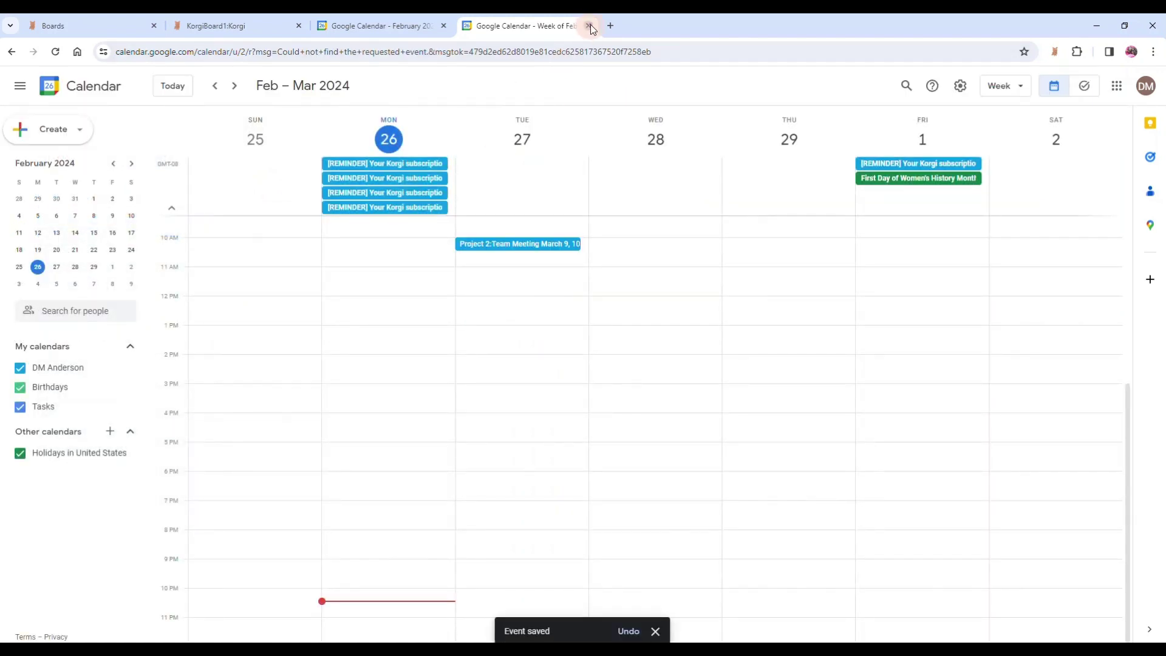
Close the extra Google Calendar tabs to get back to the Korgi board.
click(590, 25)
click(444, 26)
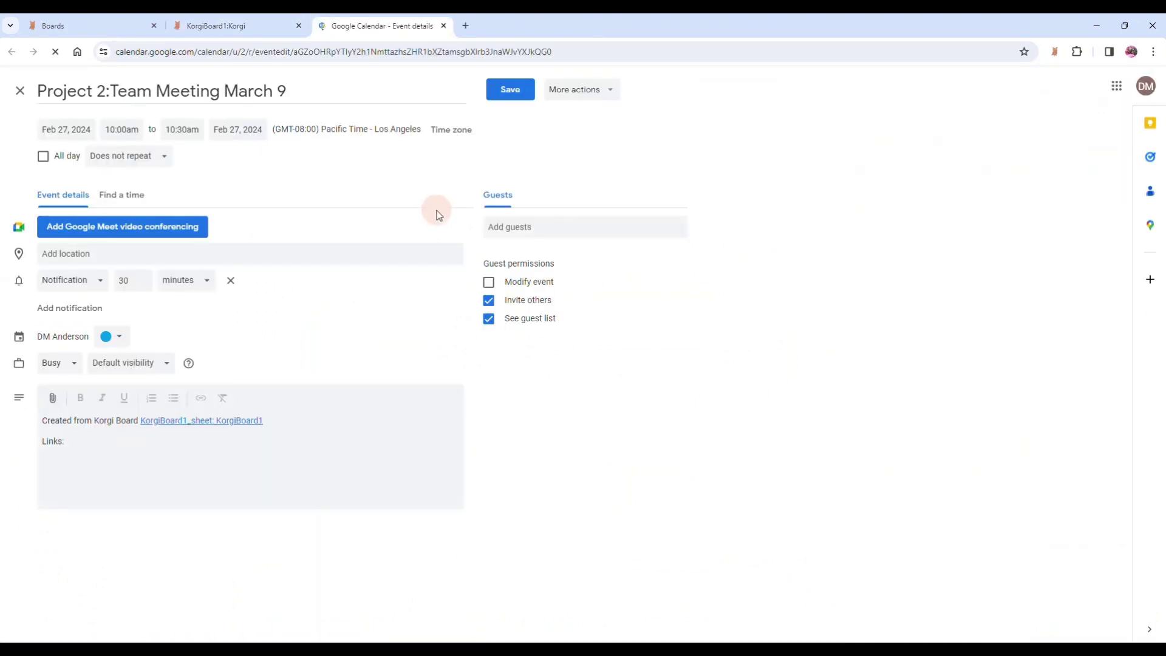
click(444, 25)
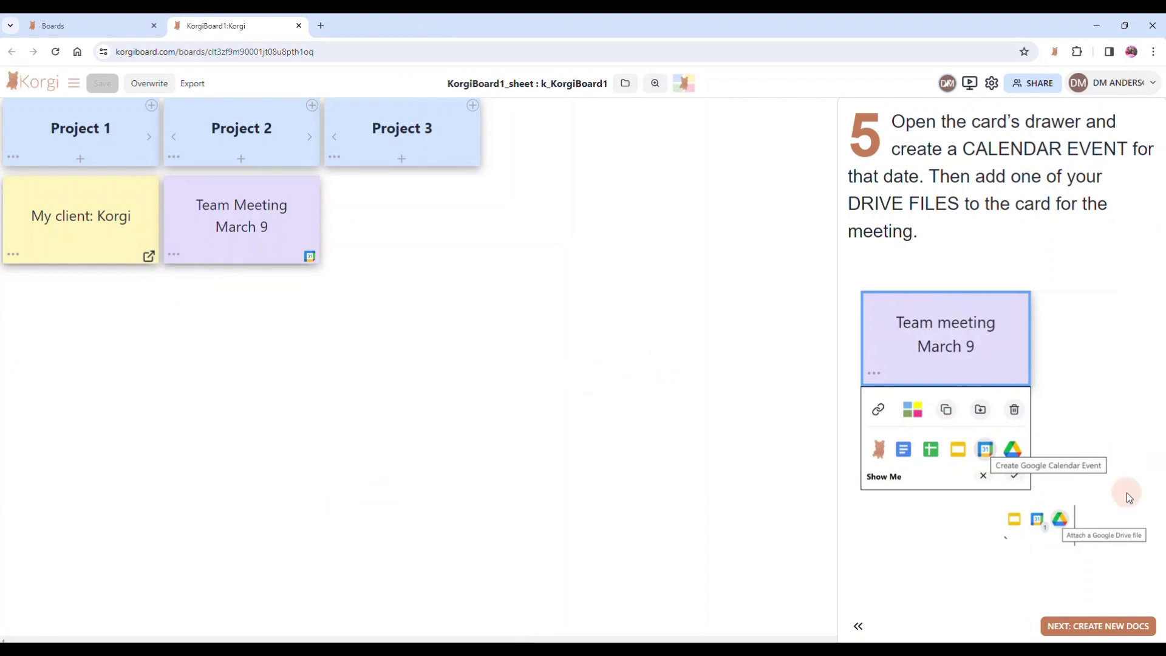
Attach the ASSETS:Partners Google Drive document to the Team Meeting March 9 card.
click(174, 253)
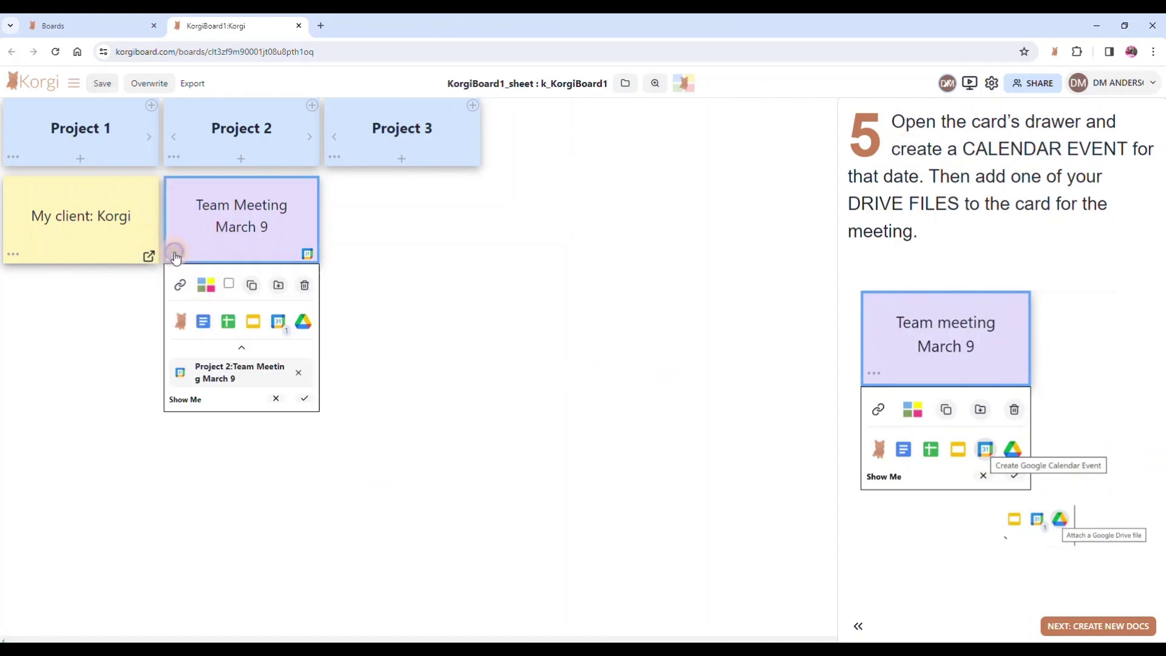
click(299, 322)
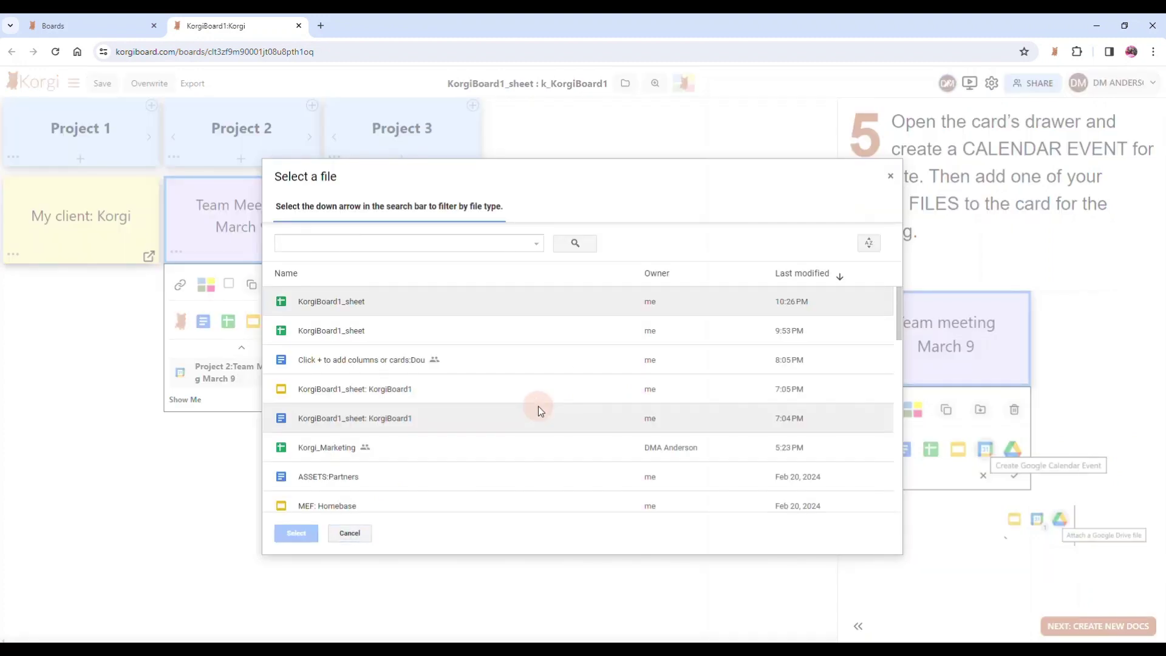
click(386, 483)
click(293, 538)
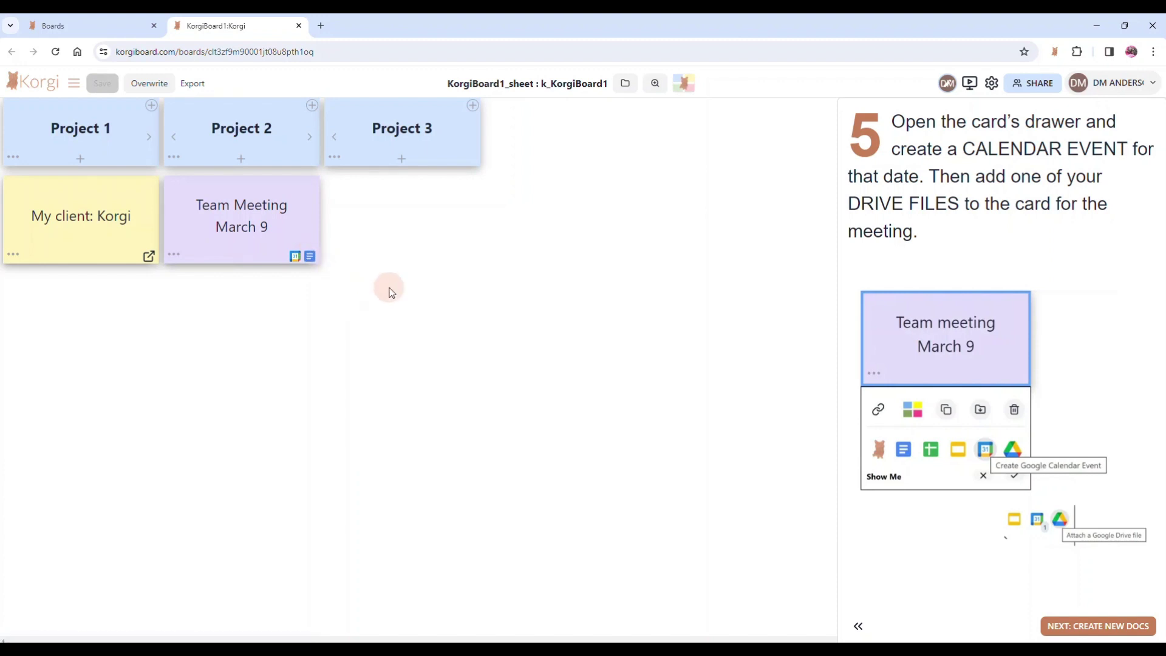
Advance the guide and add Monthly Report and Financial Projections cards under Project 3.
click(1077, 632)
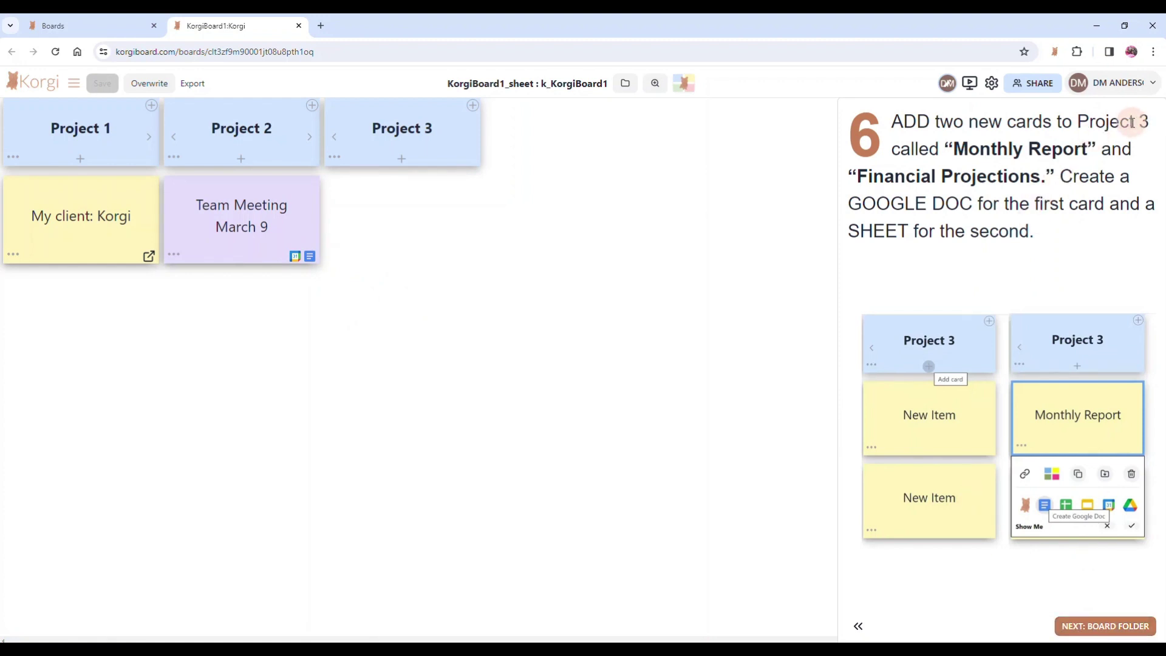
click(401, 159)
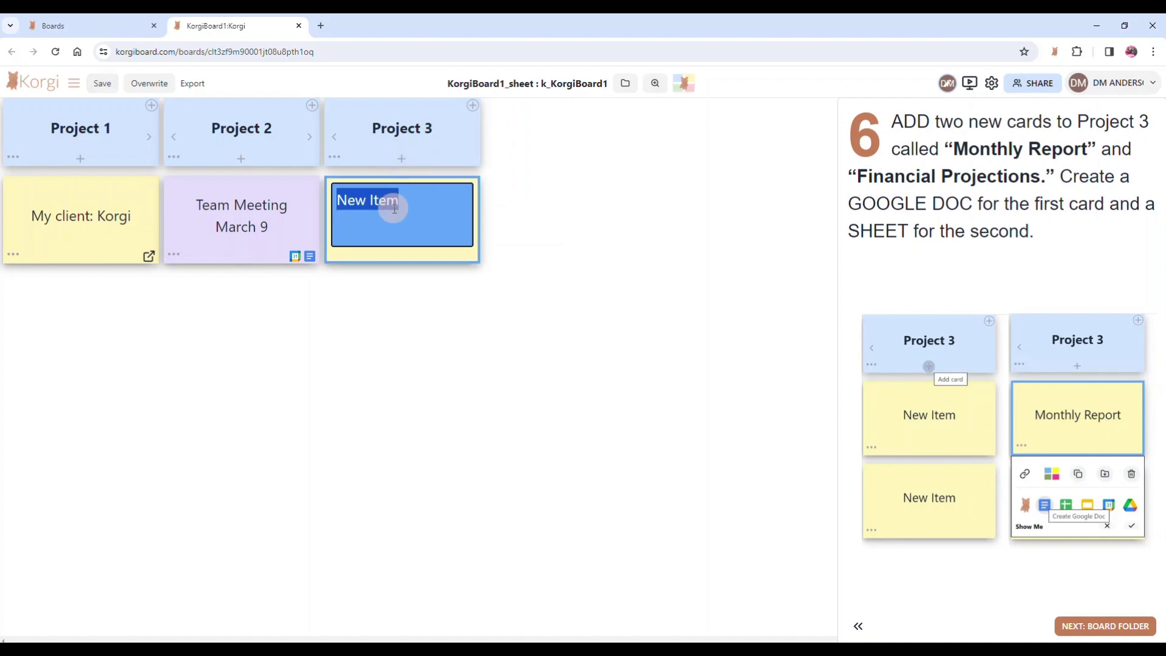
text(Monthly Report)
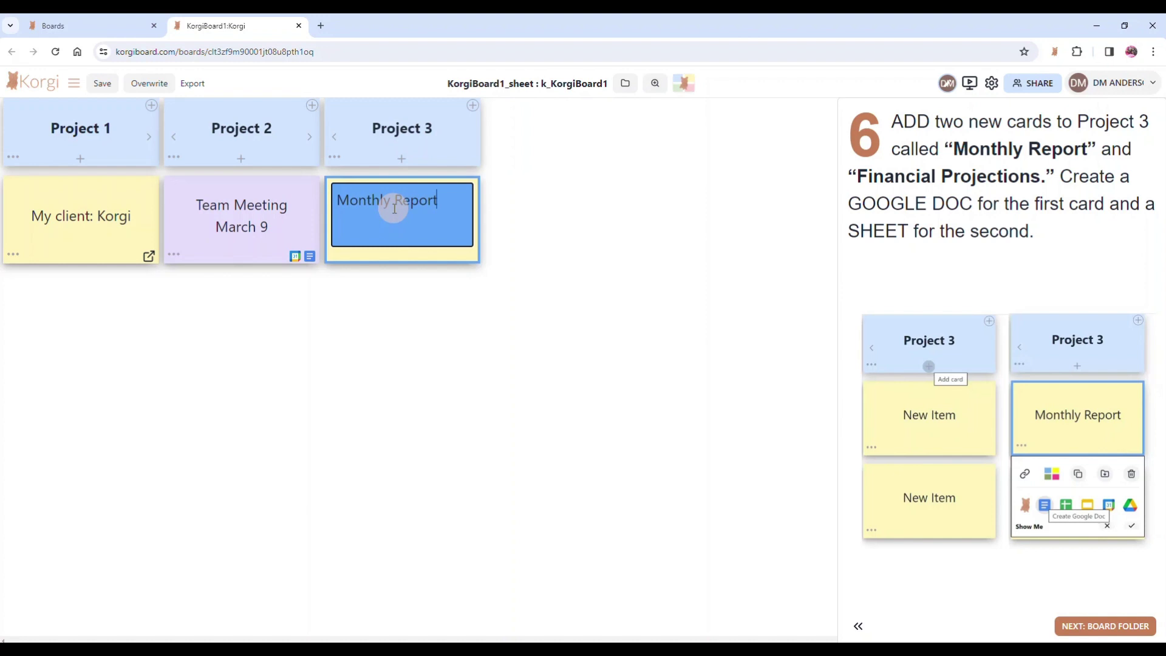
key(Return)
text(Financial Projections)
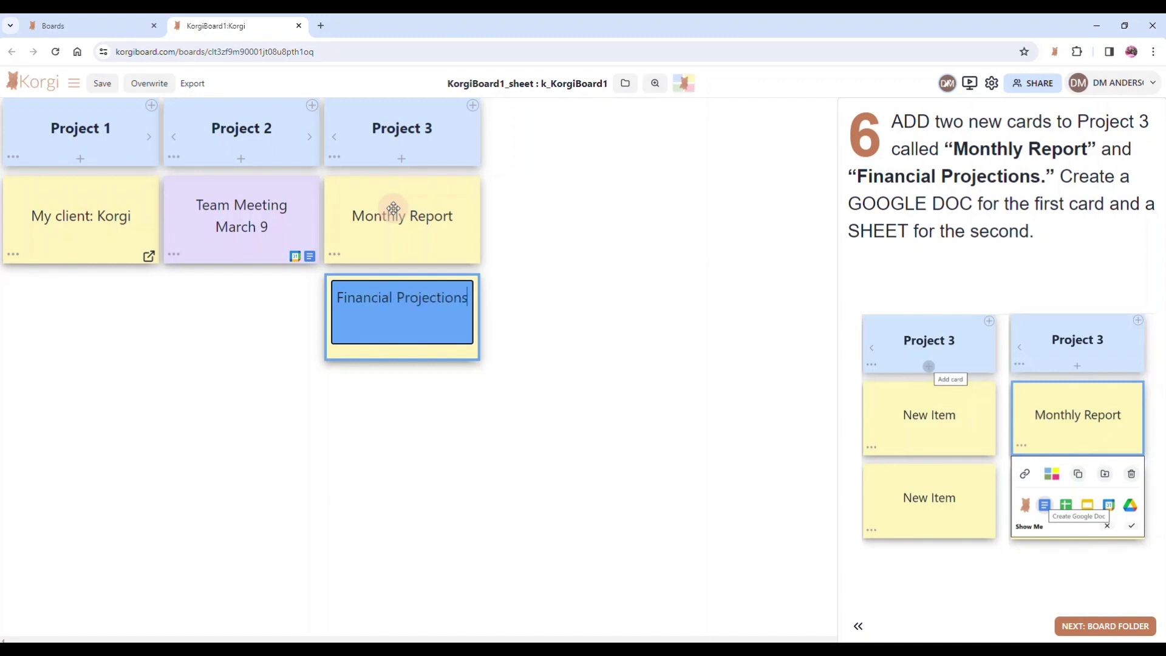
key(Escape)
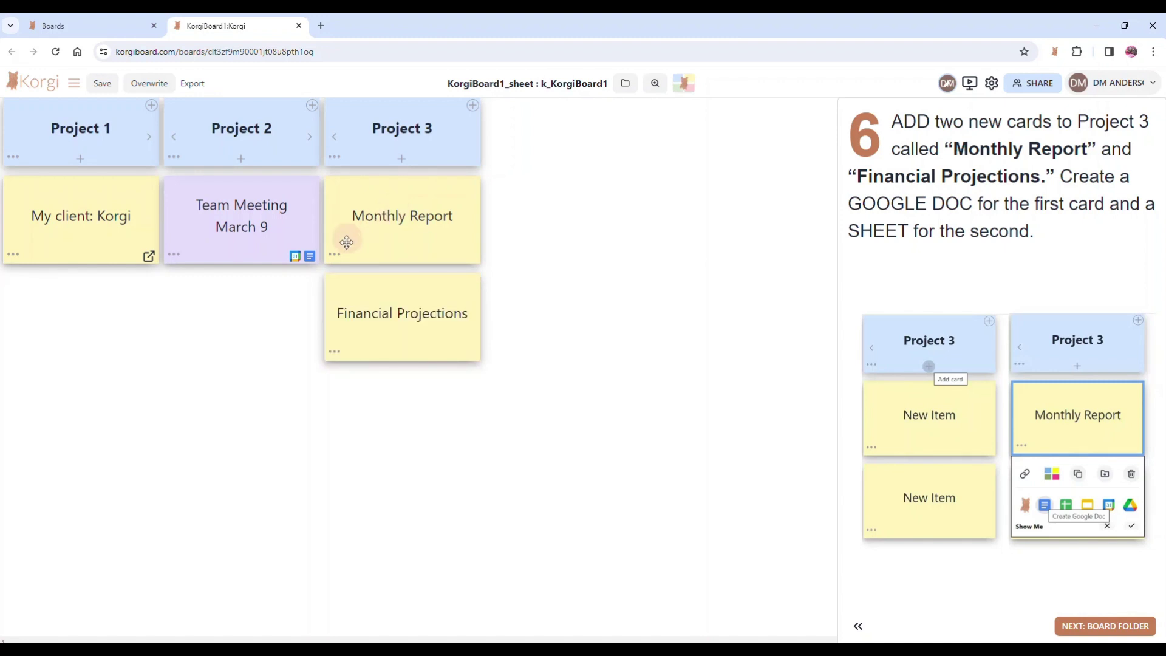
Create a linked Google Doc from the Monthly Report card's options.
click(337, 256)
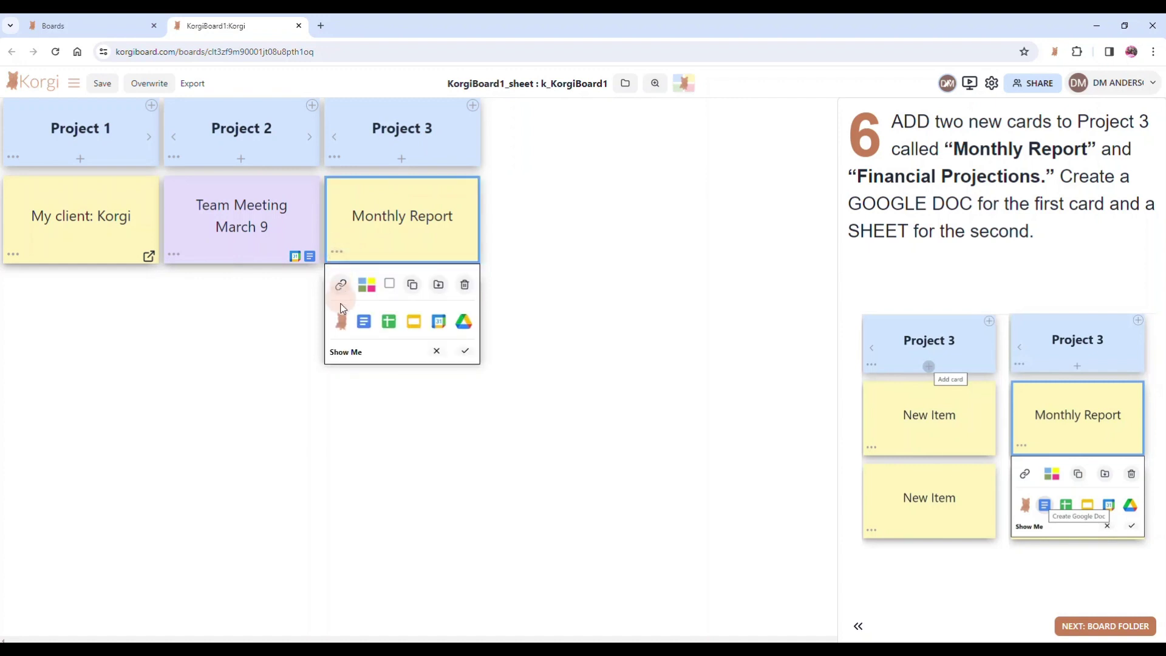
click(366, 321)
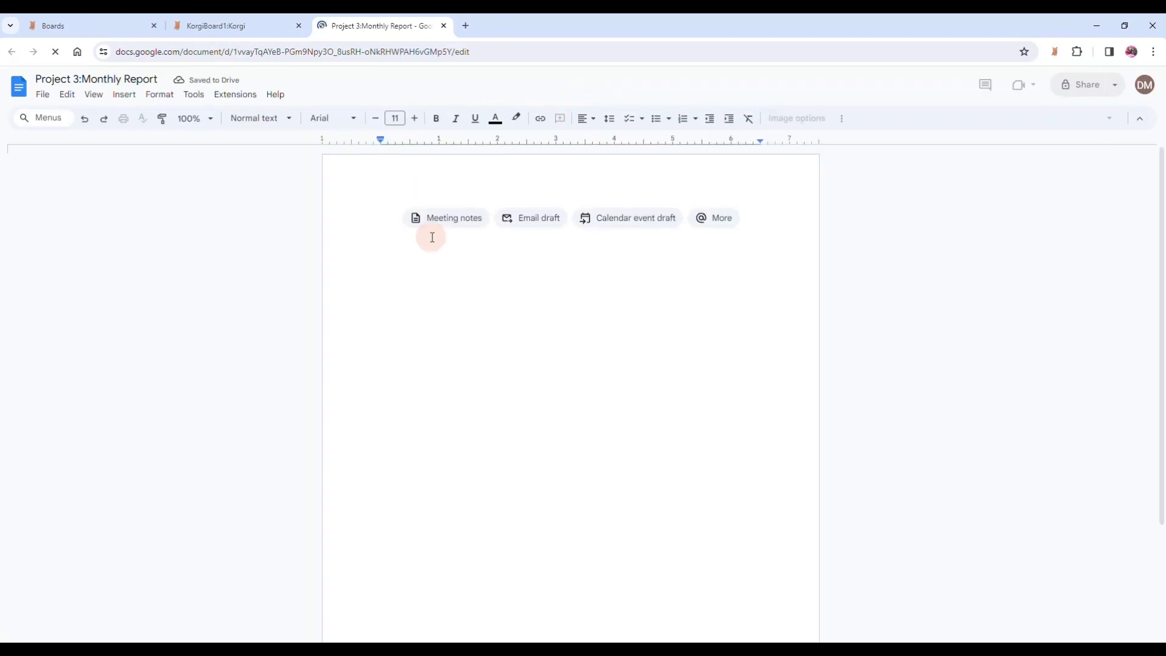
text(G agj np;g j;prpg j/wr ga w)
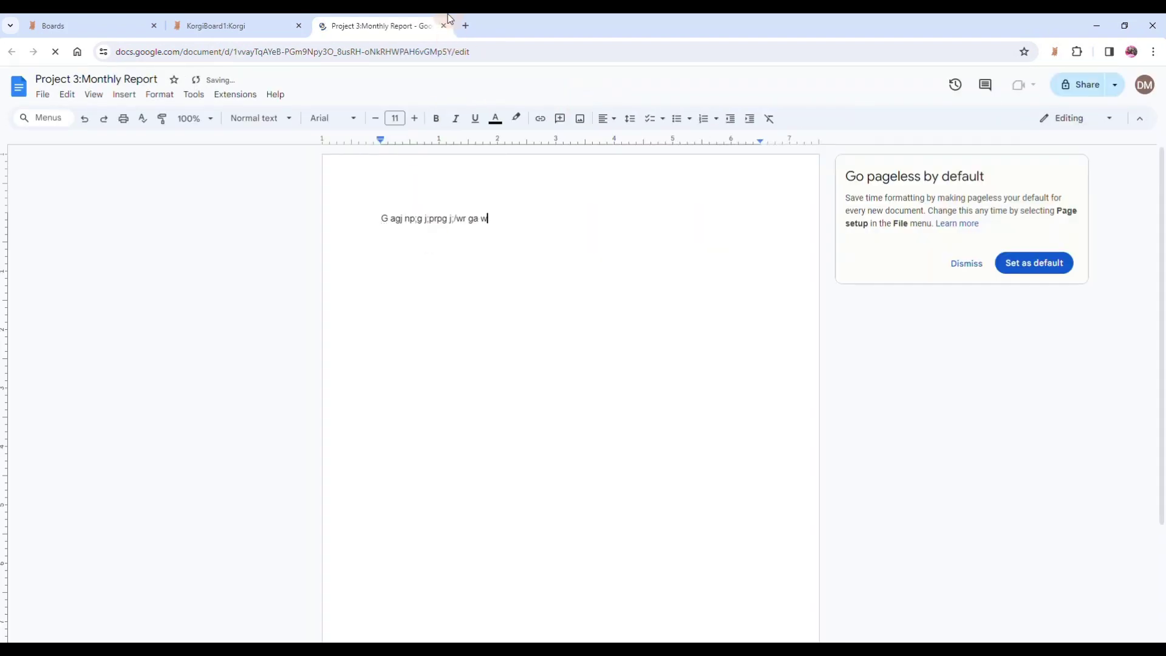
Back on the board, create a linked Google Sheet for Financial Projections and fill cell A1.
click(444, 26)
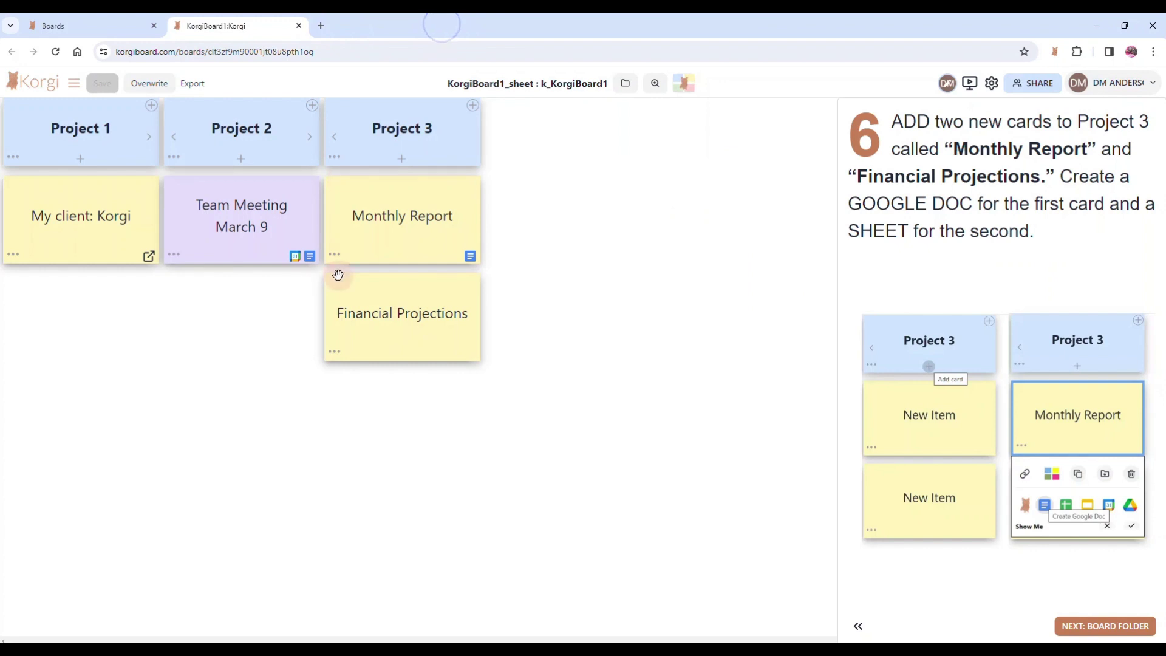
click(333, 354)
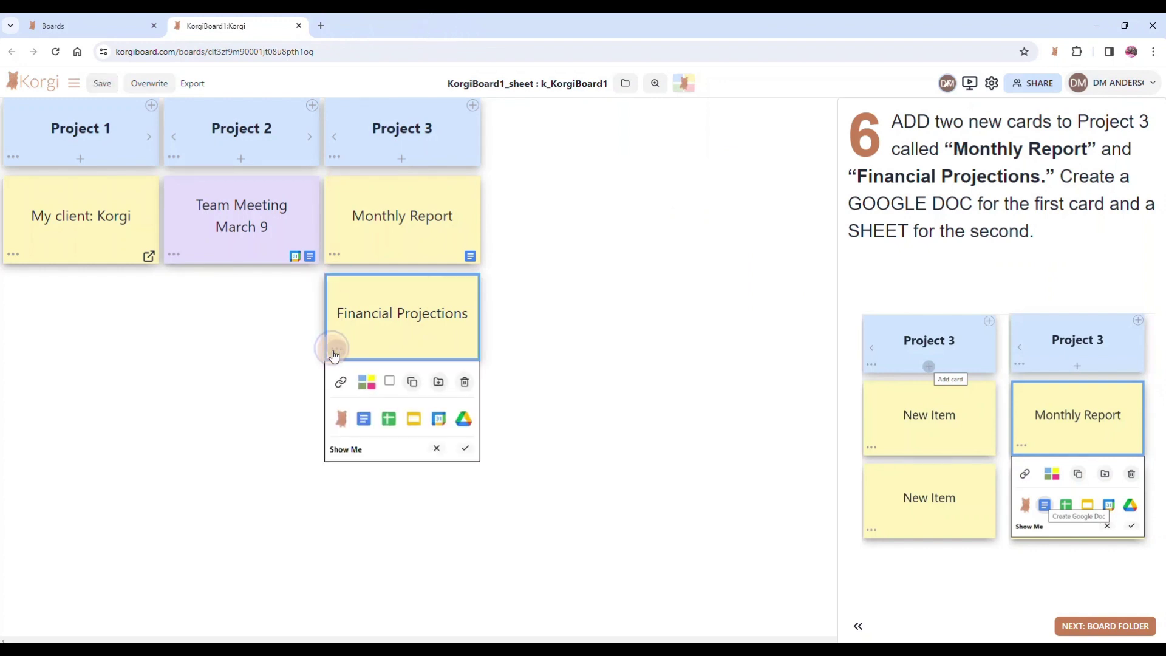
click(388, 420)
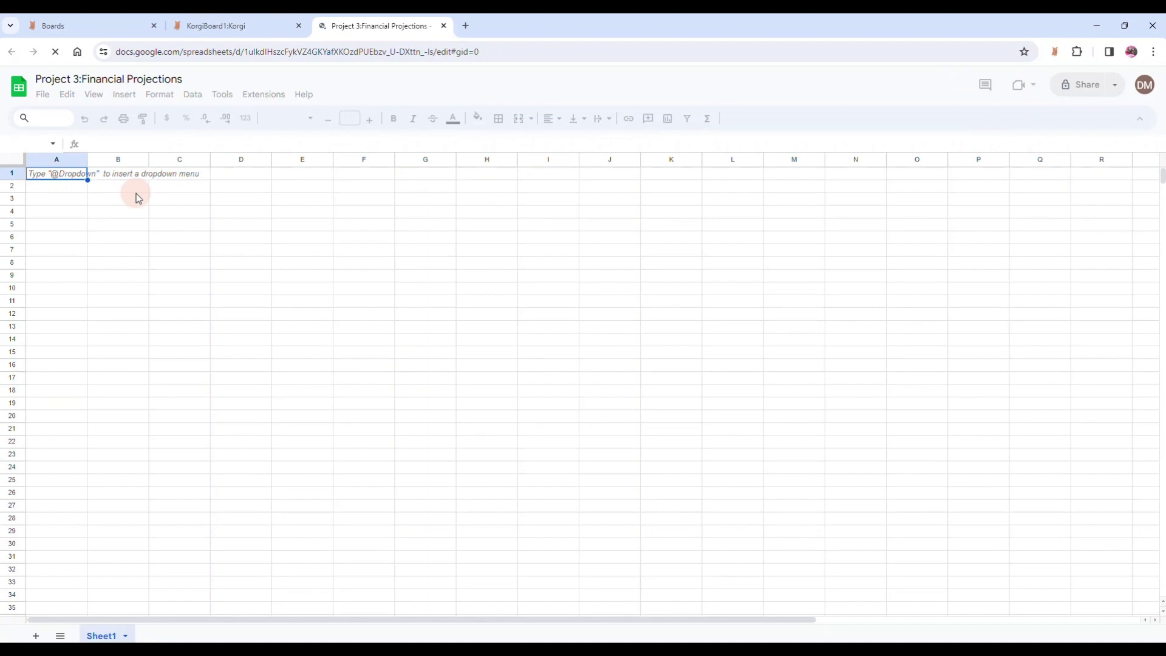
text(b s ges grsgesrfg)
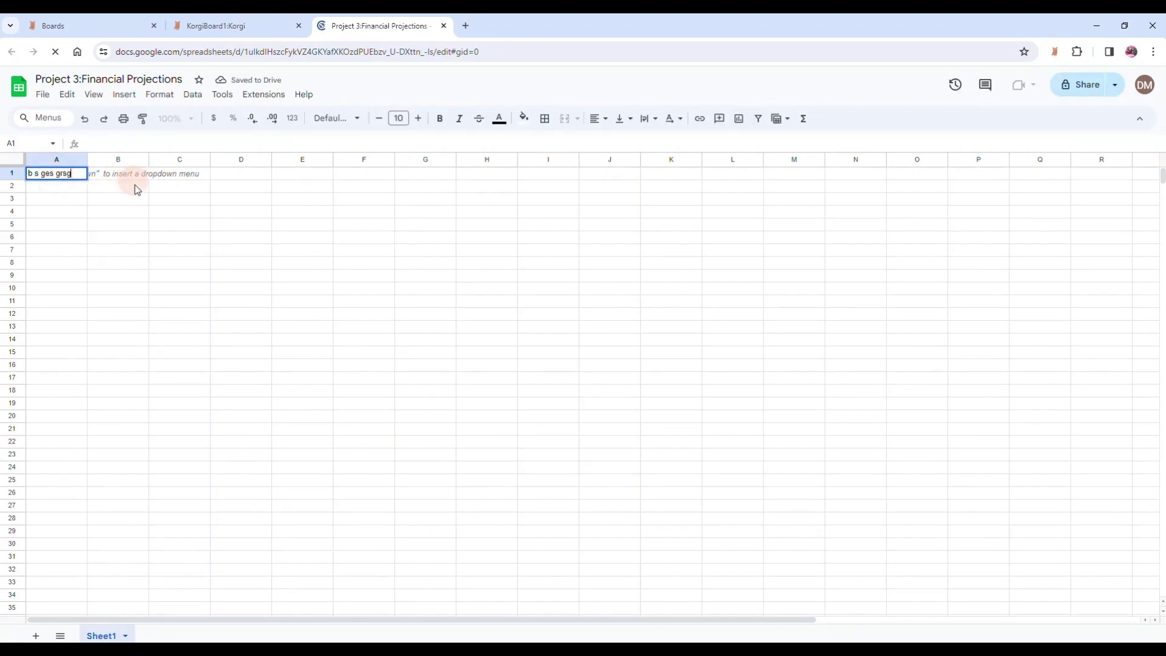
click(134, 188)
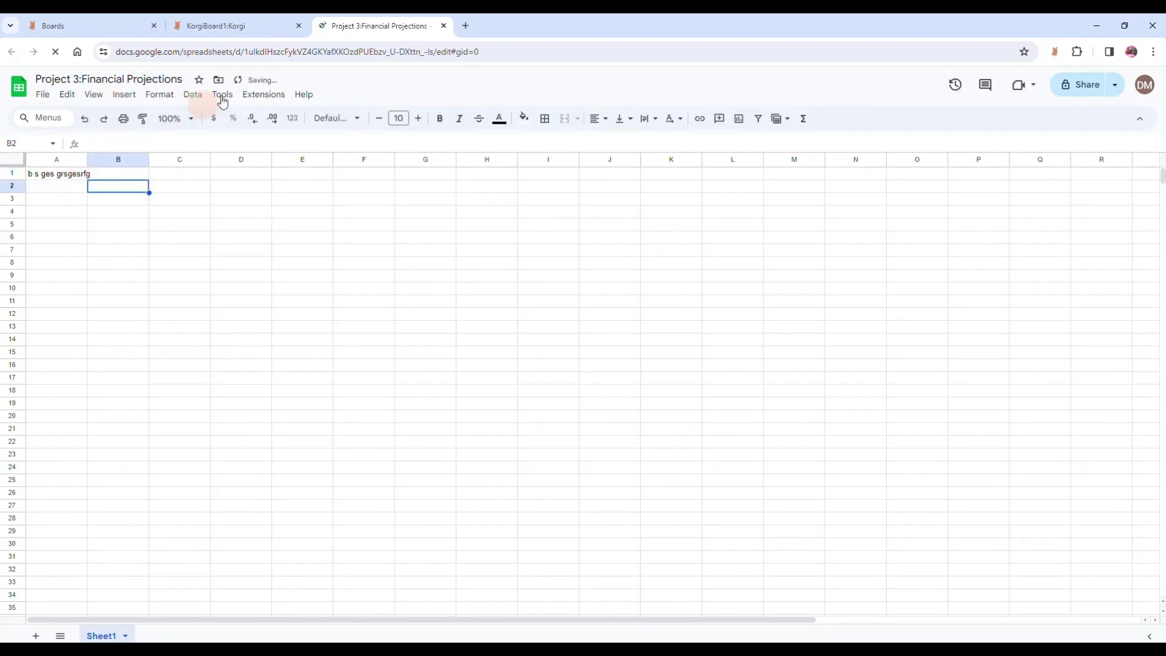
Preview the Project 3 Monthly Report doc and Financial Projections sheet, then return to the board.
click(443, 26)
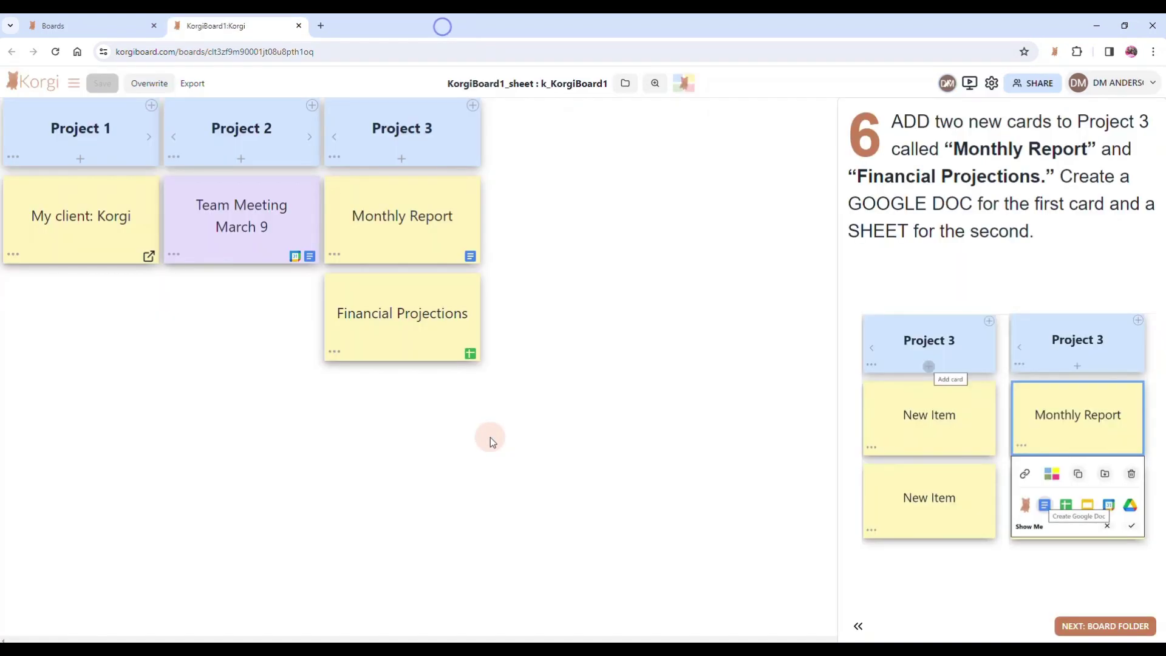
click(470, 256)
click(209, 27)
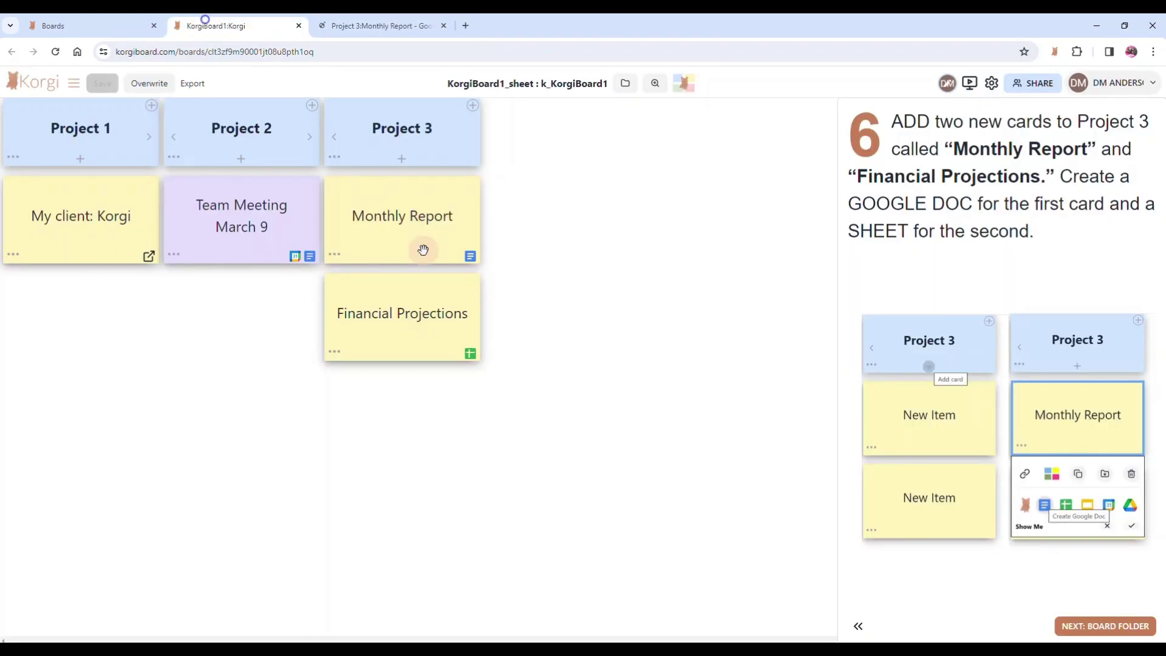
click(470, 353)
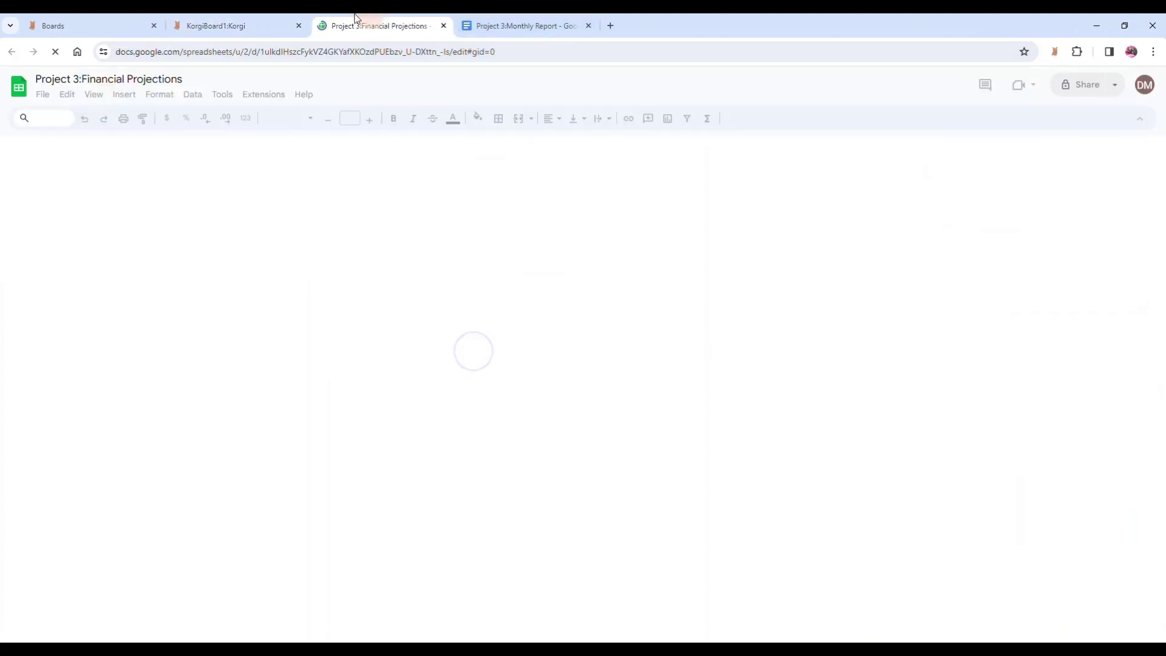
click(257, 25)
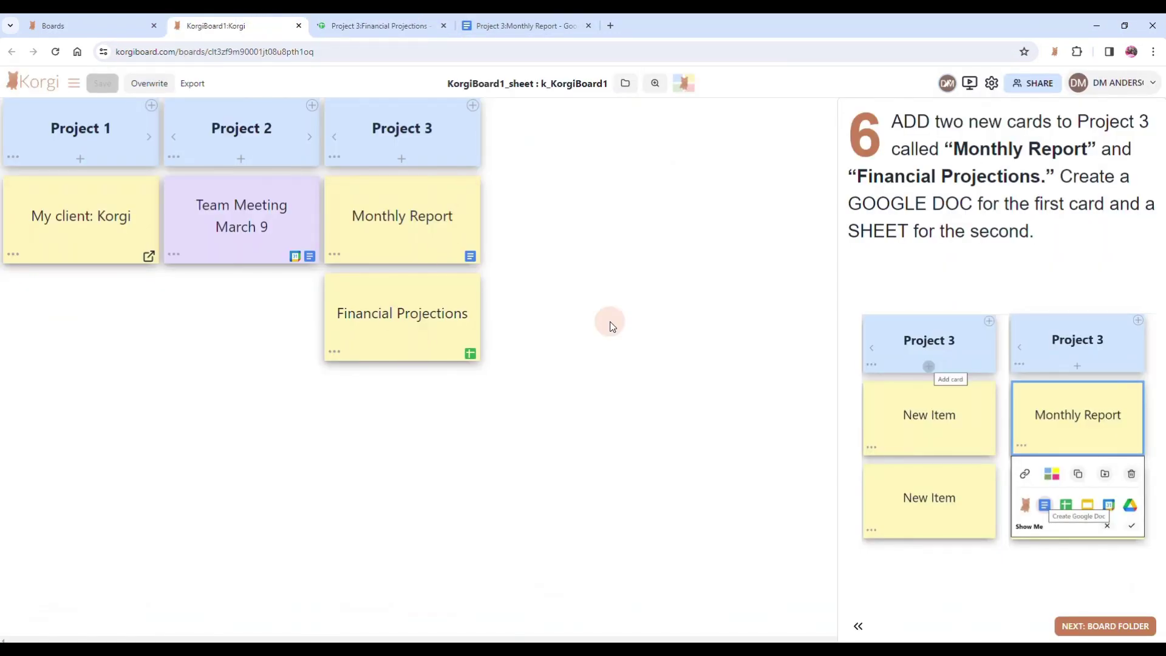
Advance the guide to step 7, close both file tabs, and open the k_KorgiBoard1 Drive folder.
click(1106, 626)
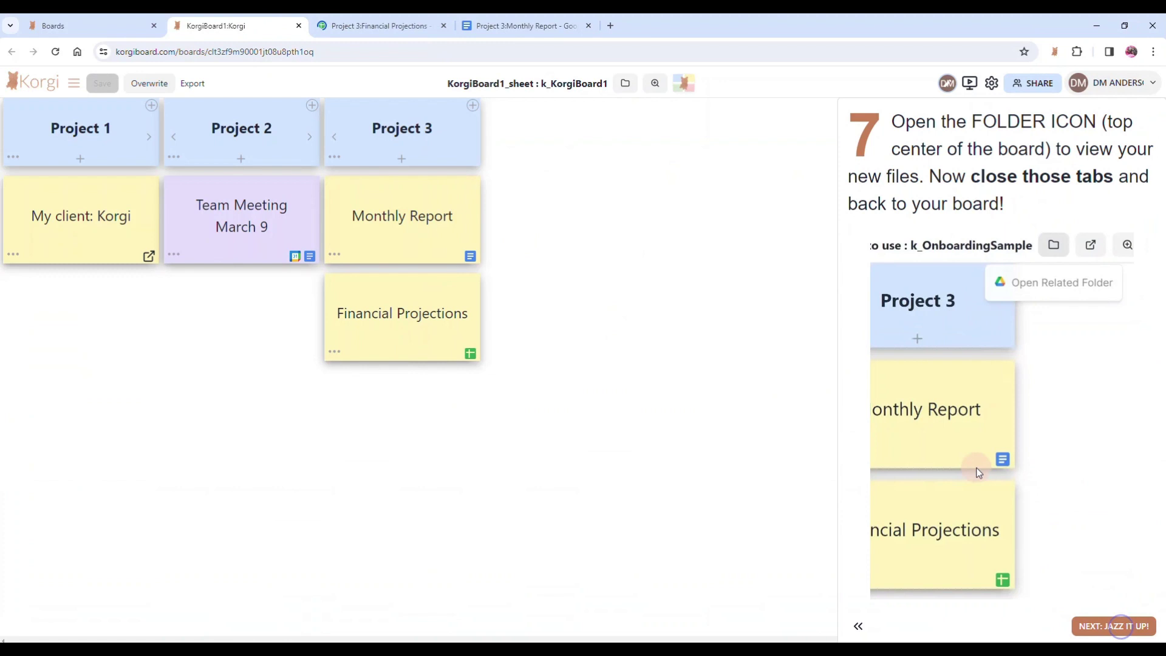
click(443, 25)
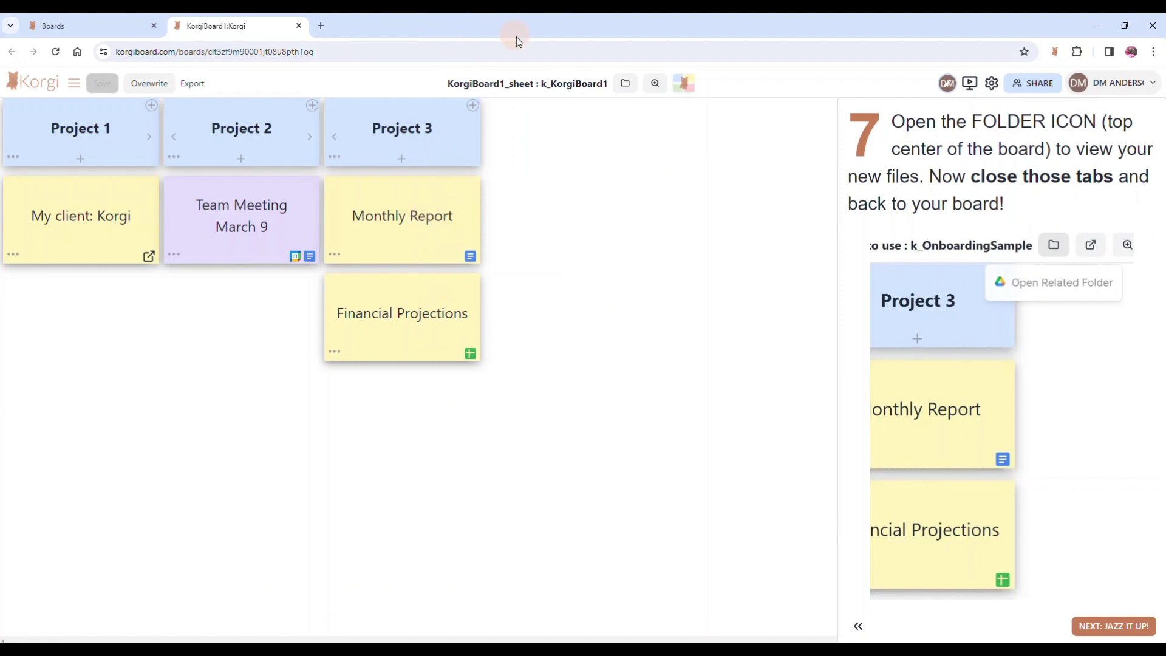
click(627, 86)
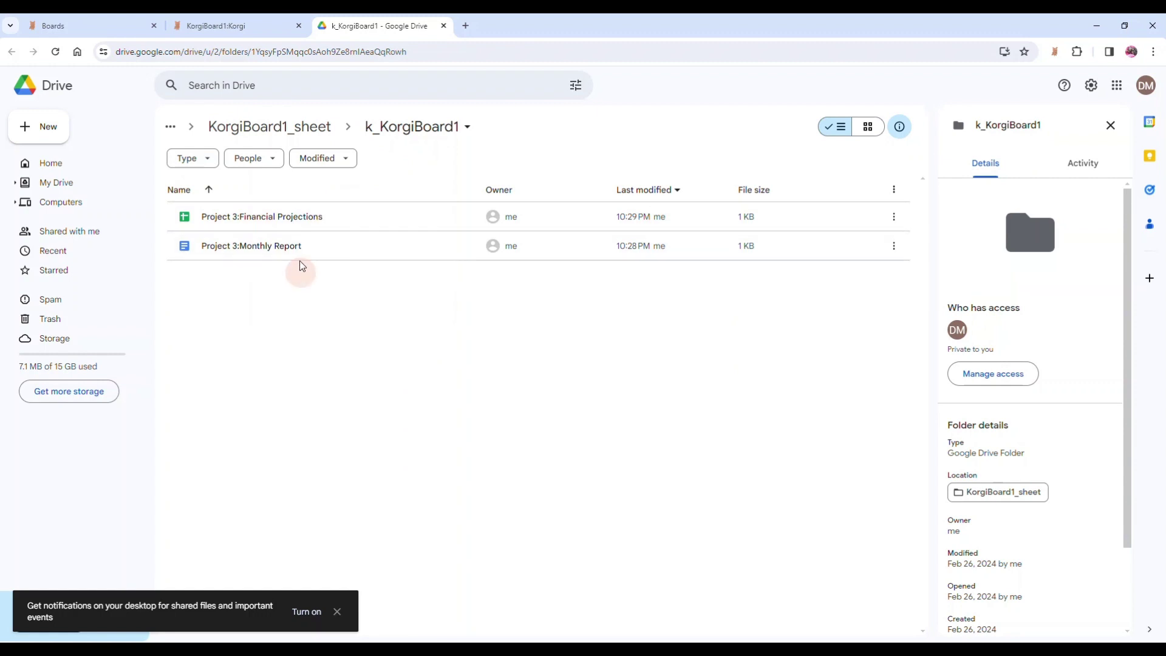
mouse_move(358, 216)
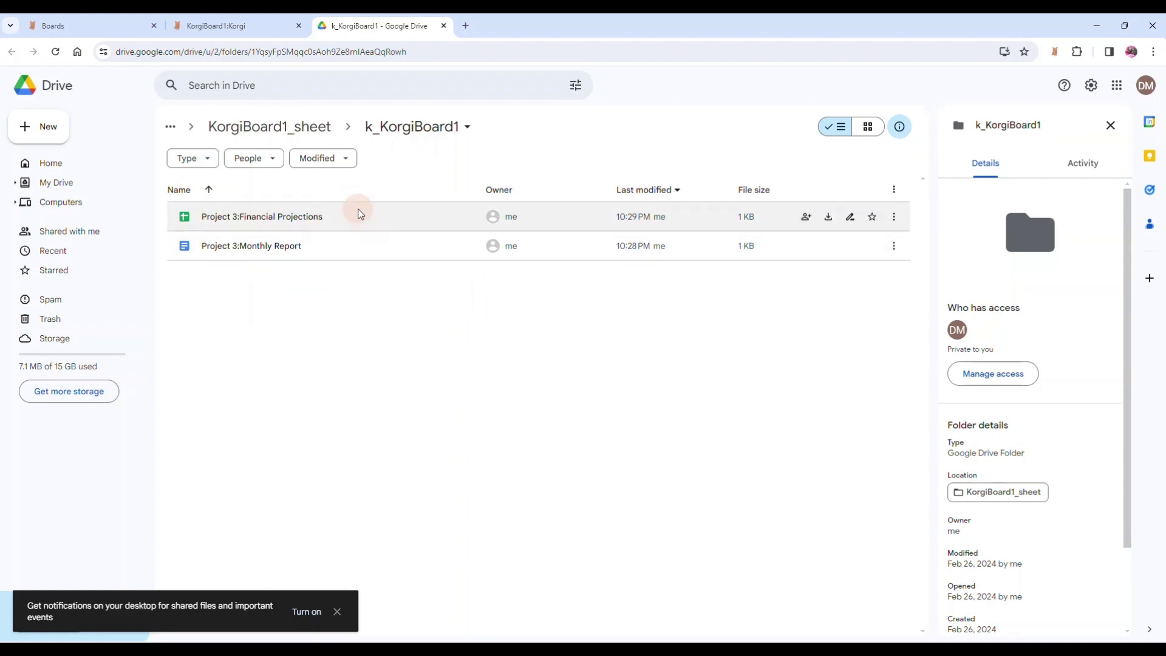
click(442, 25)
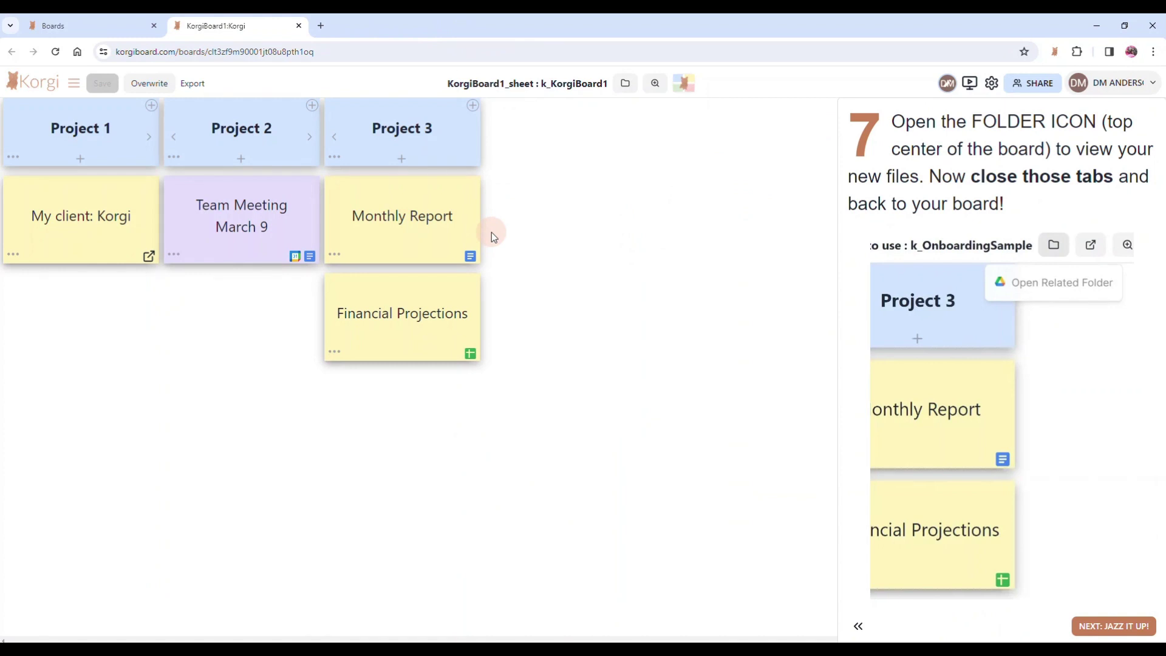
Advance the quick-start guide to step 8 ('Jazz it up!') and open Board Settings.
click(1096, 617)
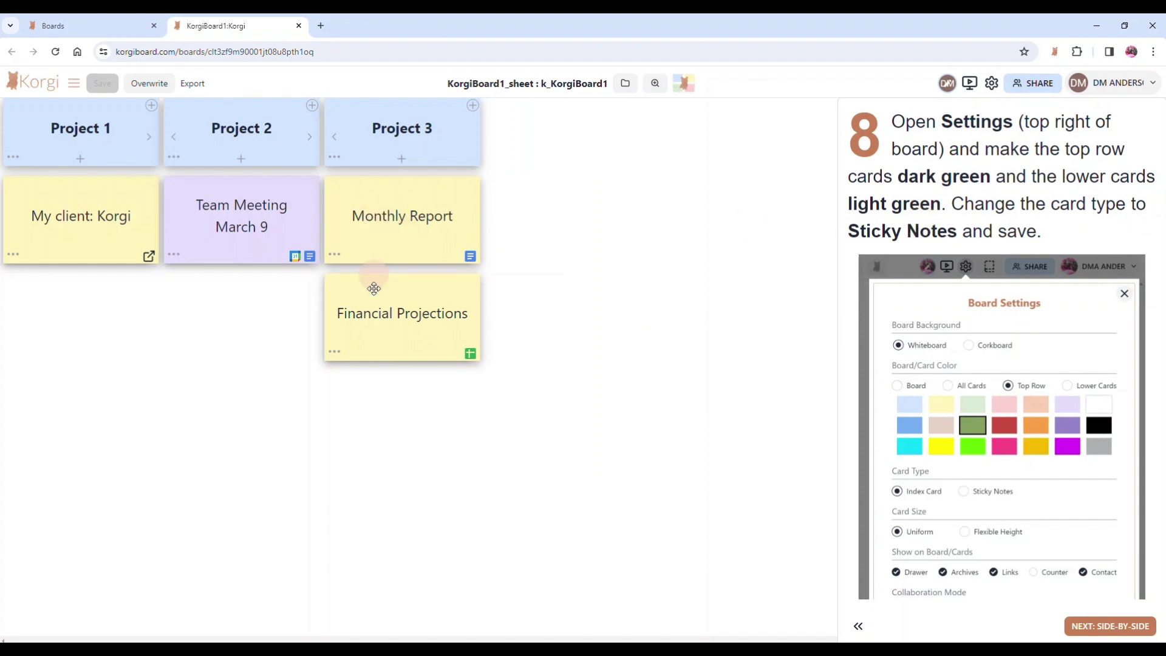
click(991, 83)
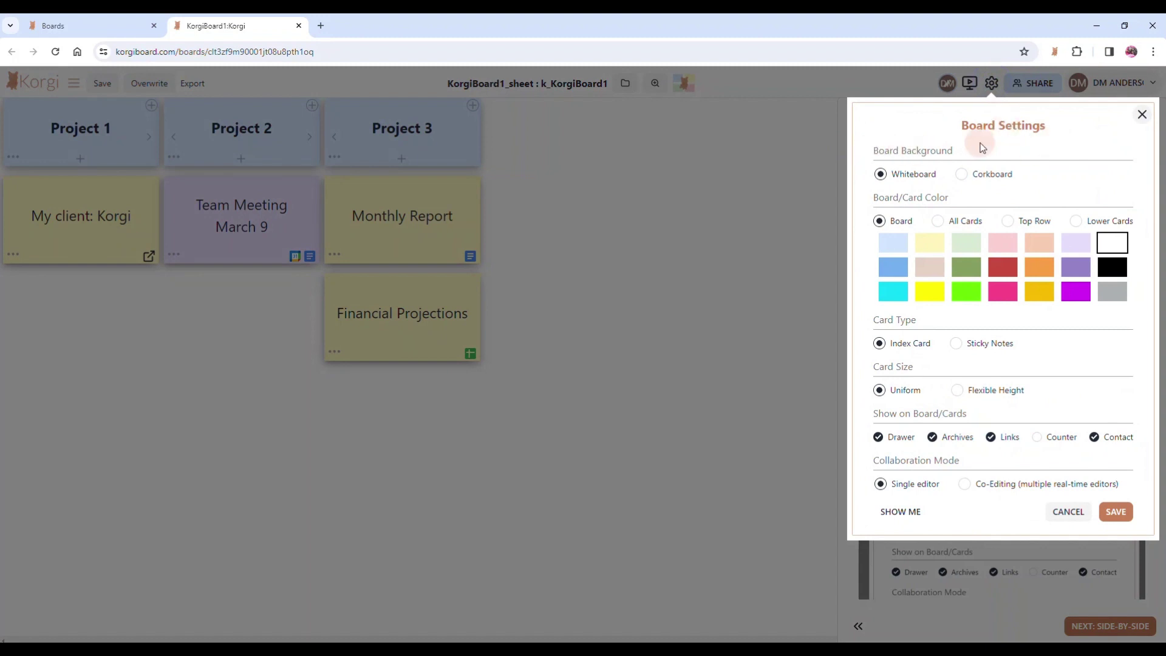
Try corkboard and light green board backgrounds, then keep the plain white background.
click(991, 176)
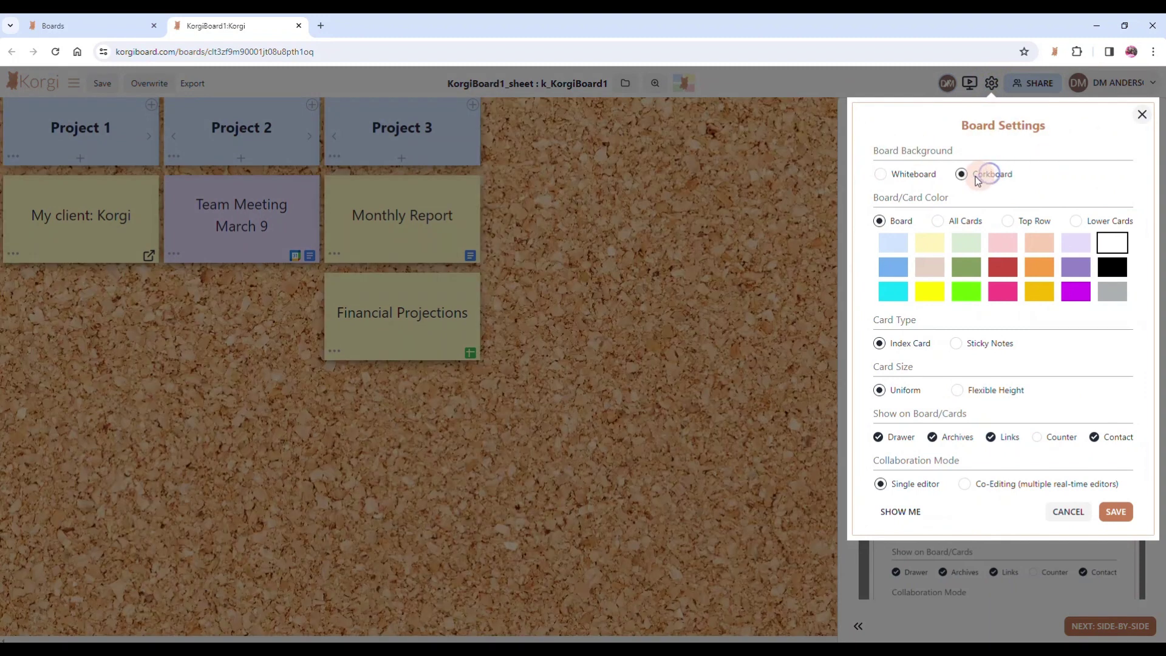
click(927, 178)
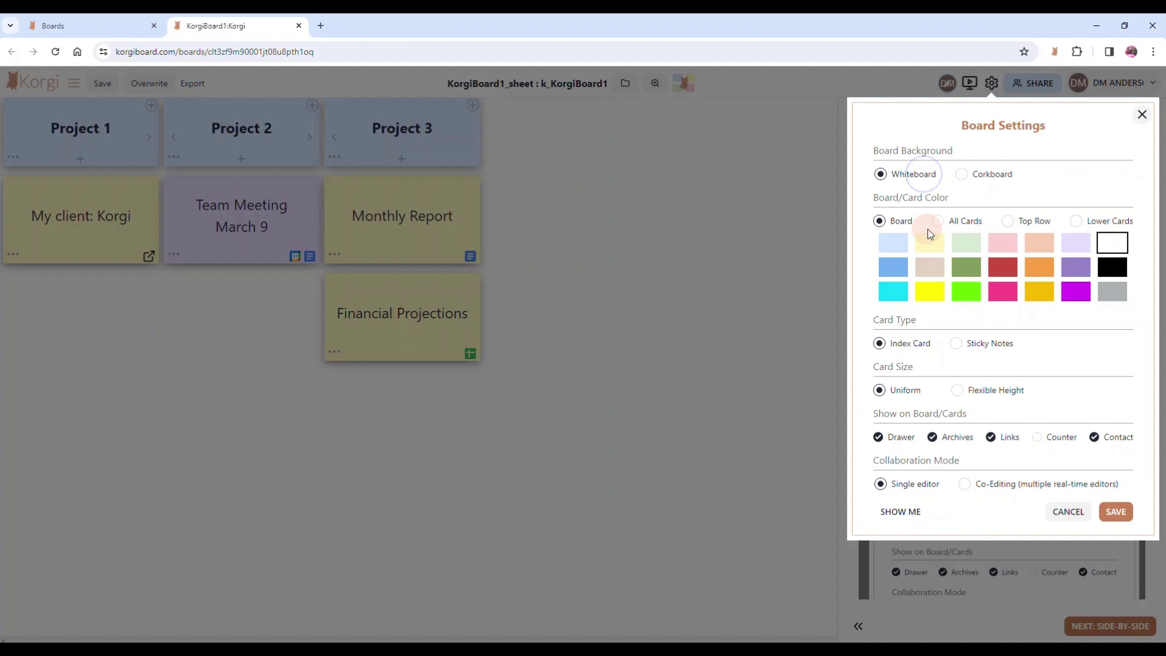
click(964, 245)
click(1109, 247)
Make top-row cards dark green and lower cards light green, with Sticky Notes card type.
click(1009, 221)
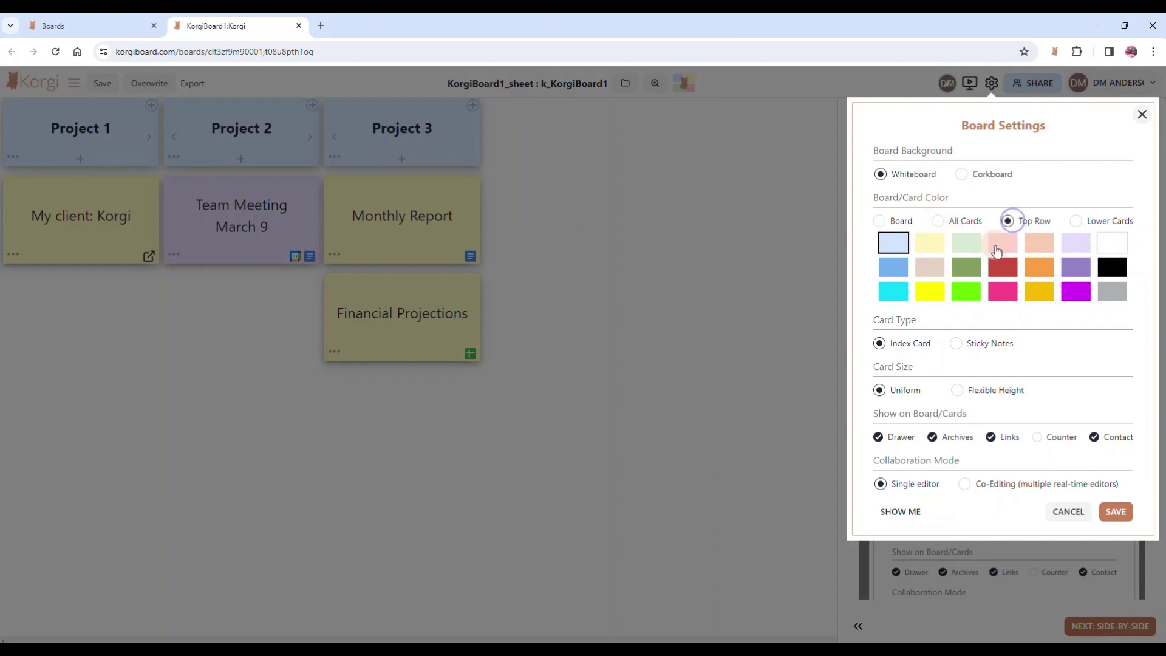
click(968, 266)
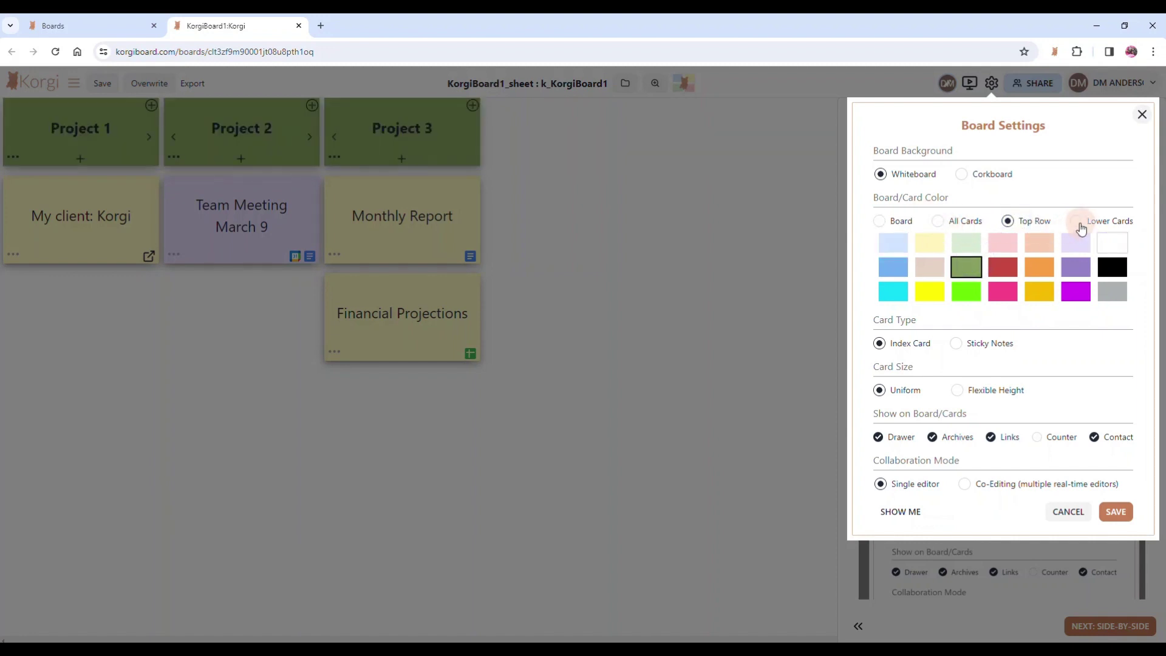
click(1076, 221)
click(965, 243)
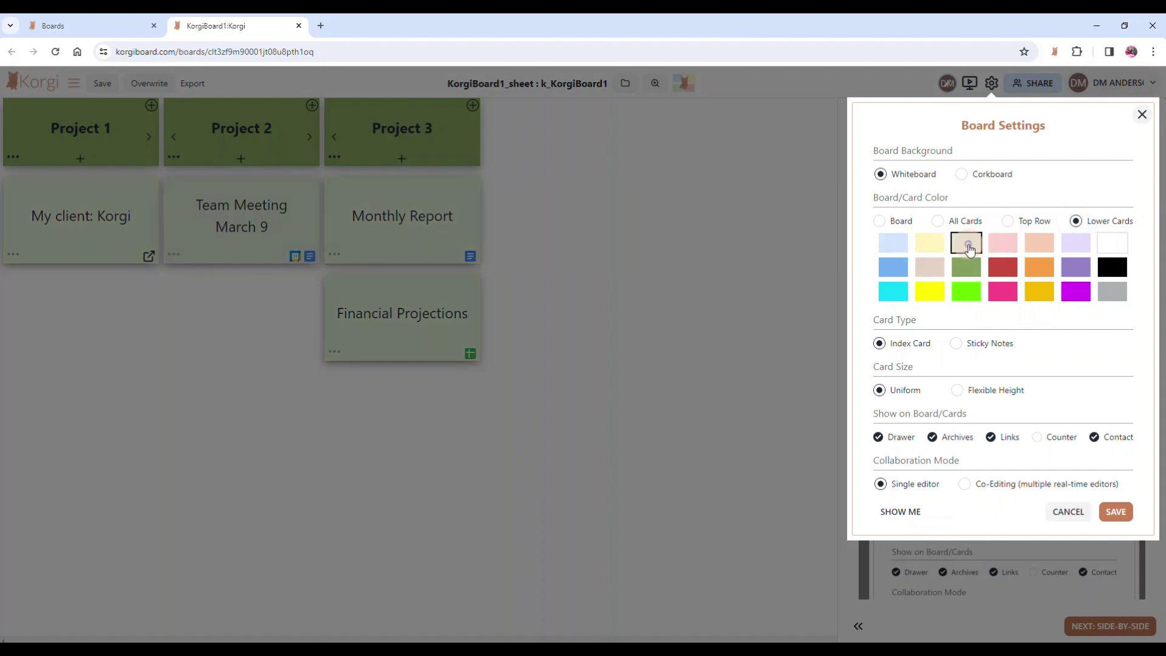
click(959, 343)
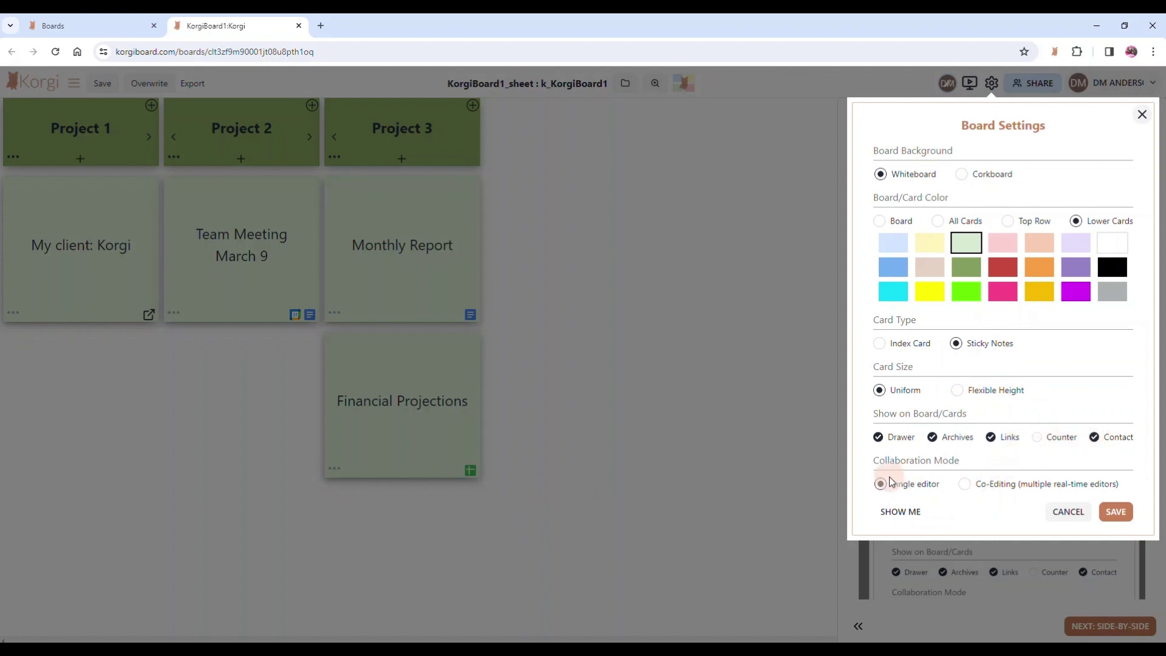
Save the green sticky-note settings, advance the guide to step 9, and open the Export options.
click(1114, 510)
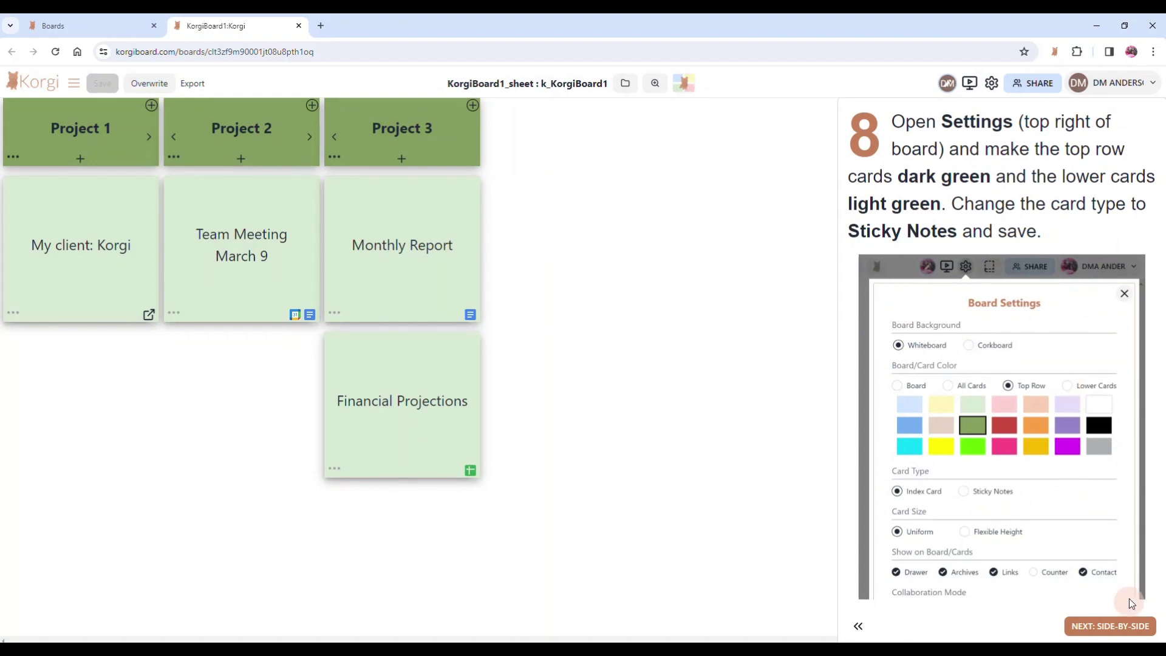
click(1120, 626)
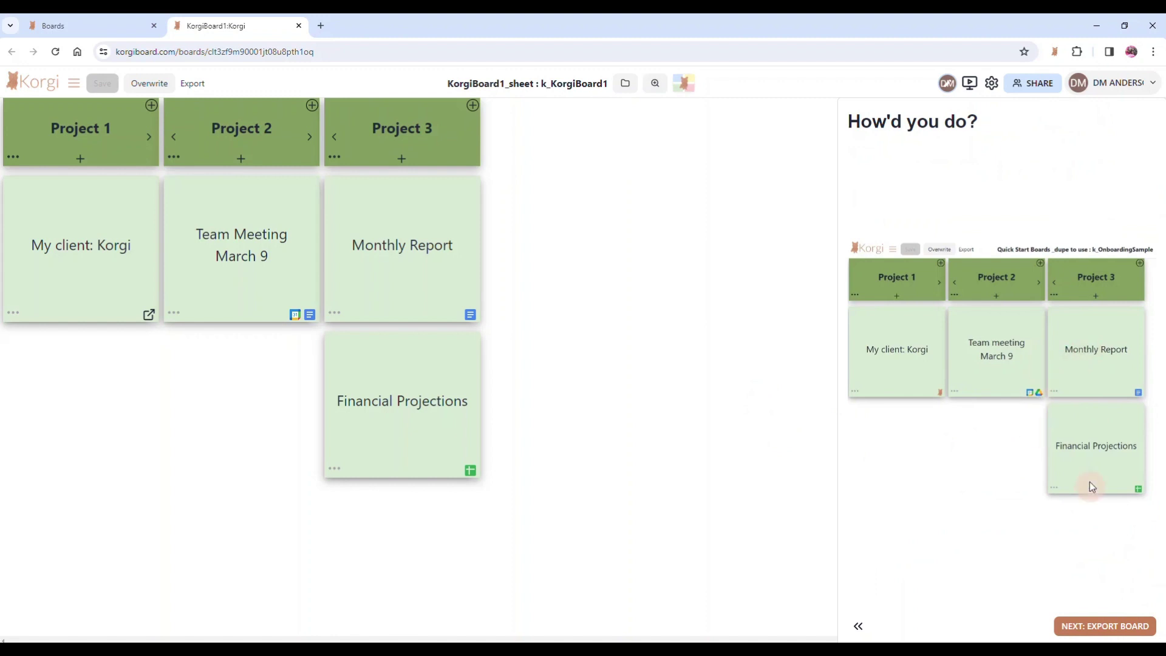
click(1114, 619)
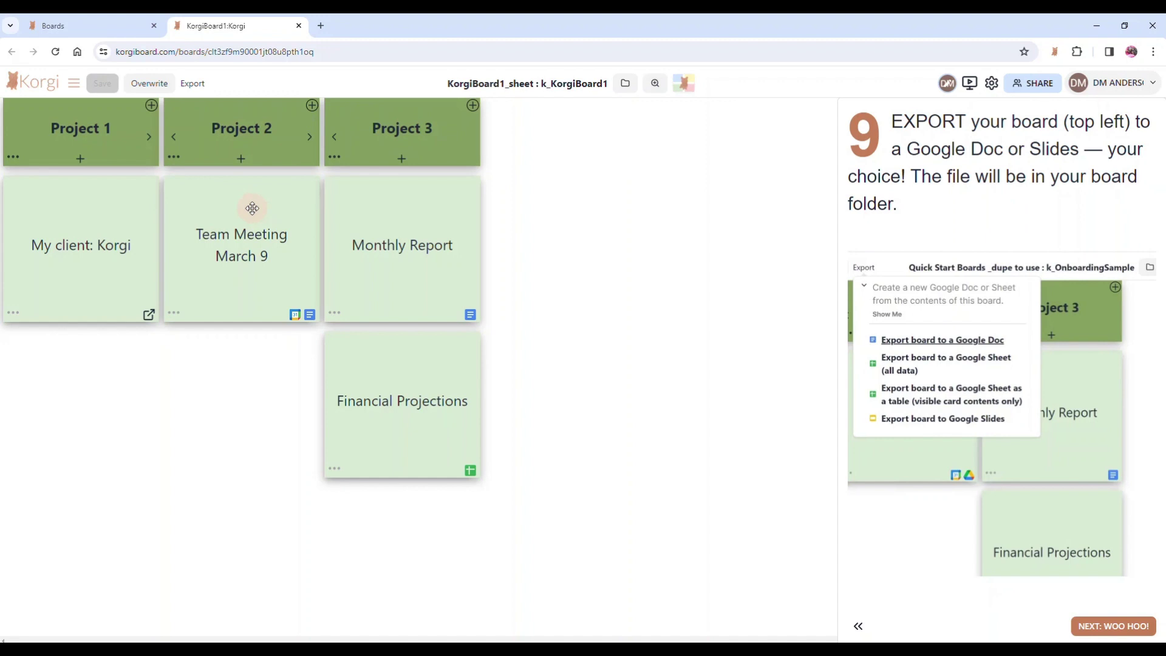
click(202, 18)
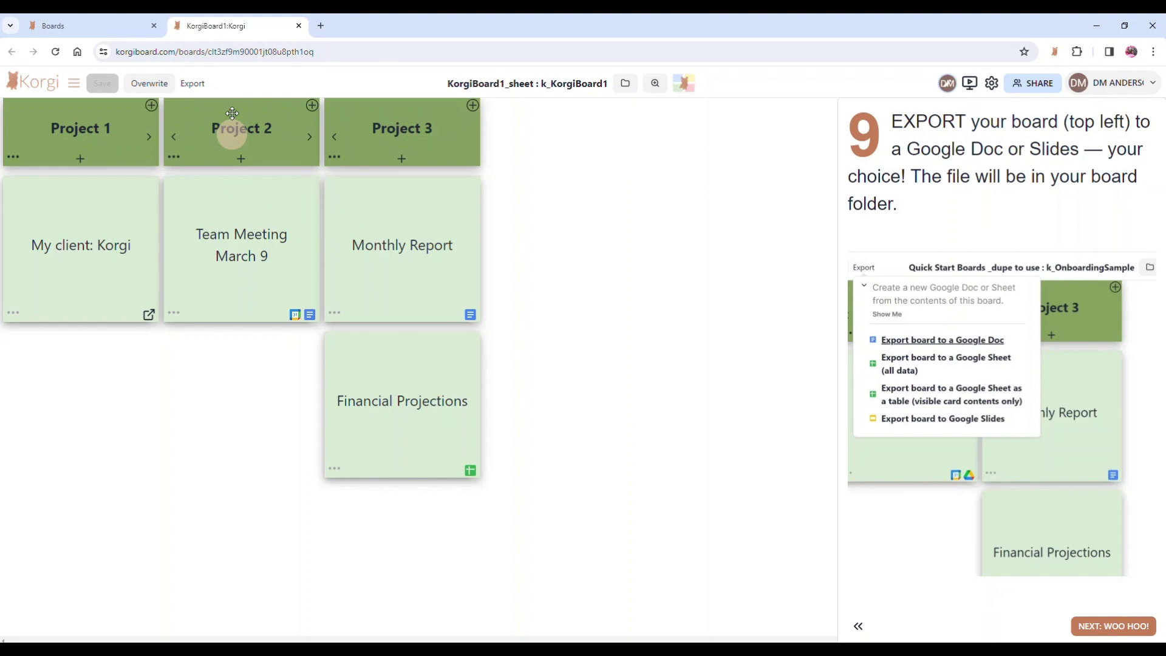
click(197, 86)
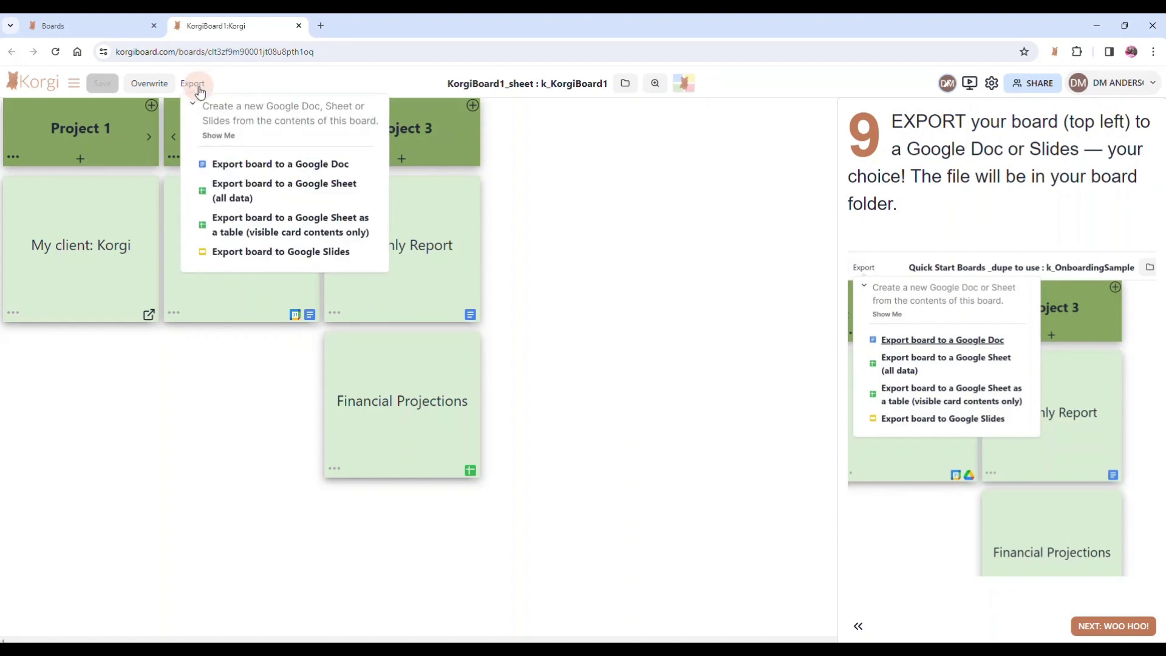
Choose 'Export board to a Google Doc' to create the 'KorgiBoard1_sheet: KorgiBoard1' doc.
click(233, 171)
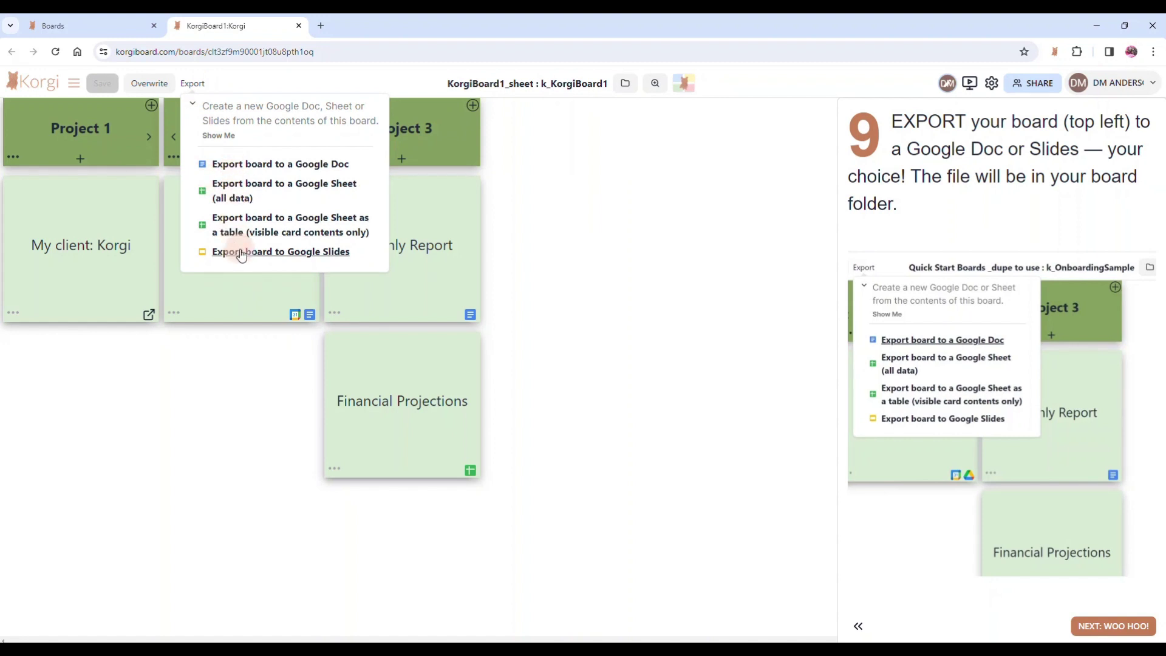
click(258, 168)
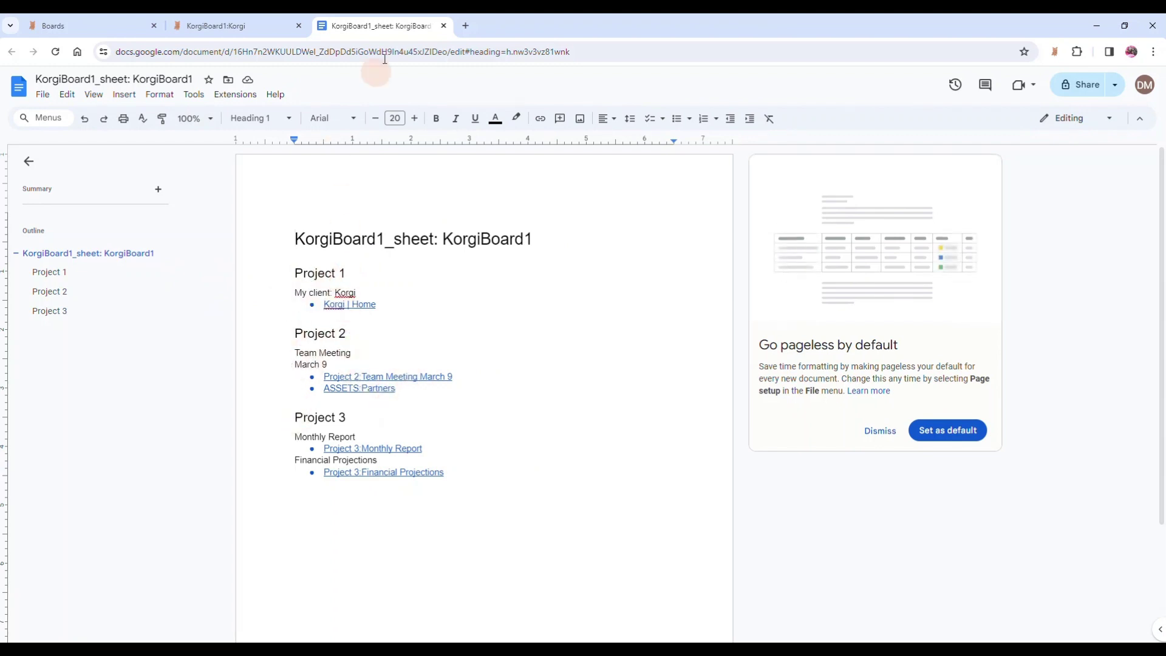
Close the exported Google Doc and Drive folder tabs, returning to the Korgi board.
click(443, 26)
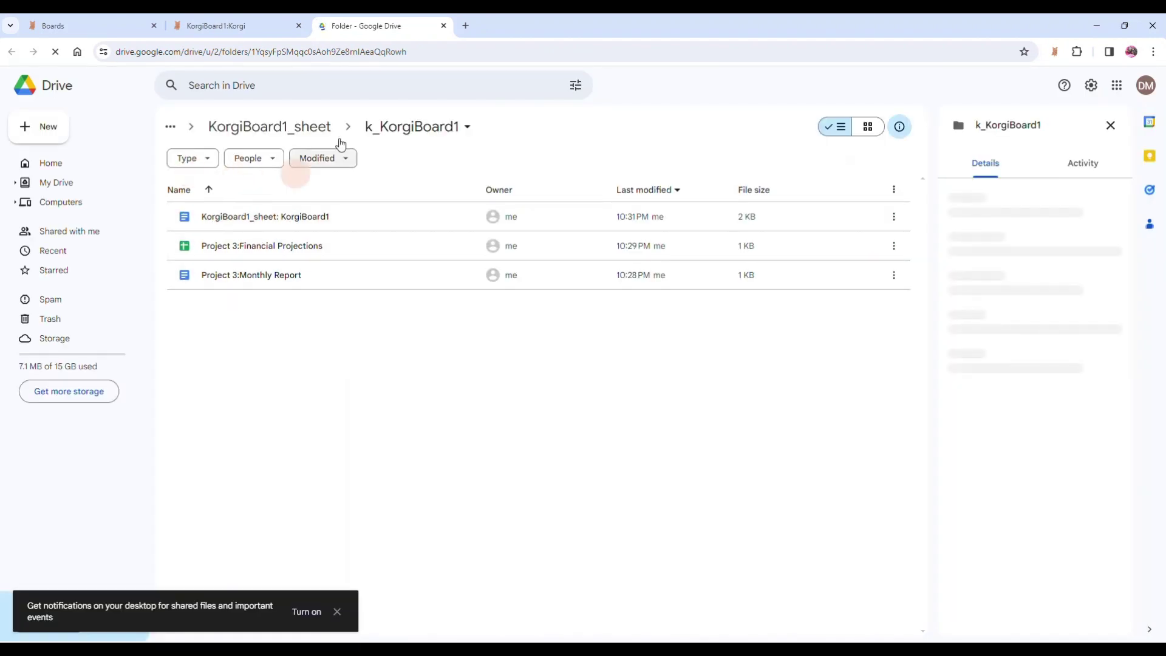
key(ctrl+w)
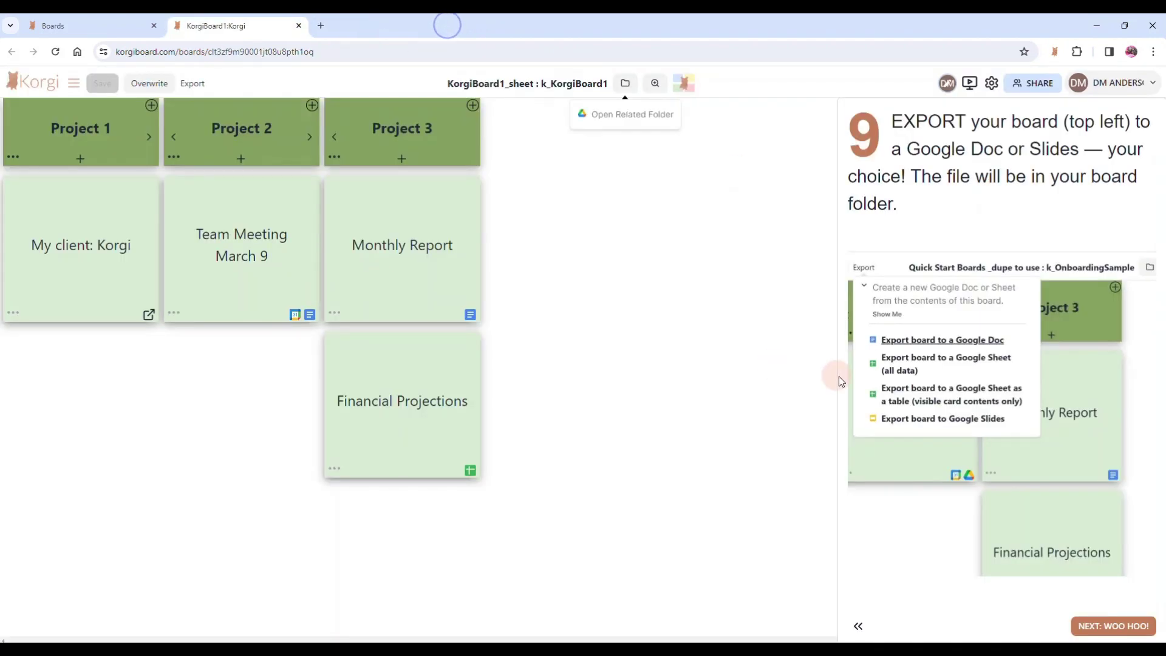
Finish the guide with 'Next: Woo hoo!', rate it 'awesome!', and go back to the board.
click(1122, 625)
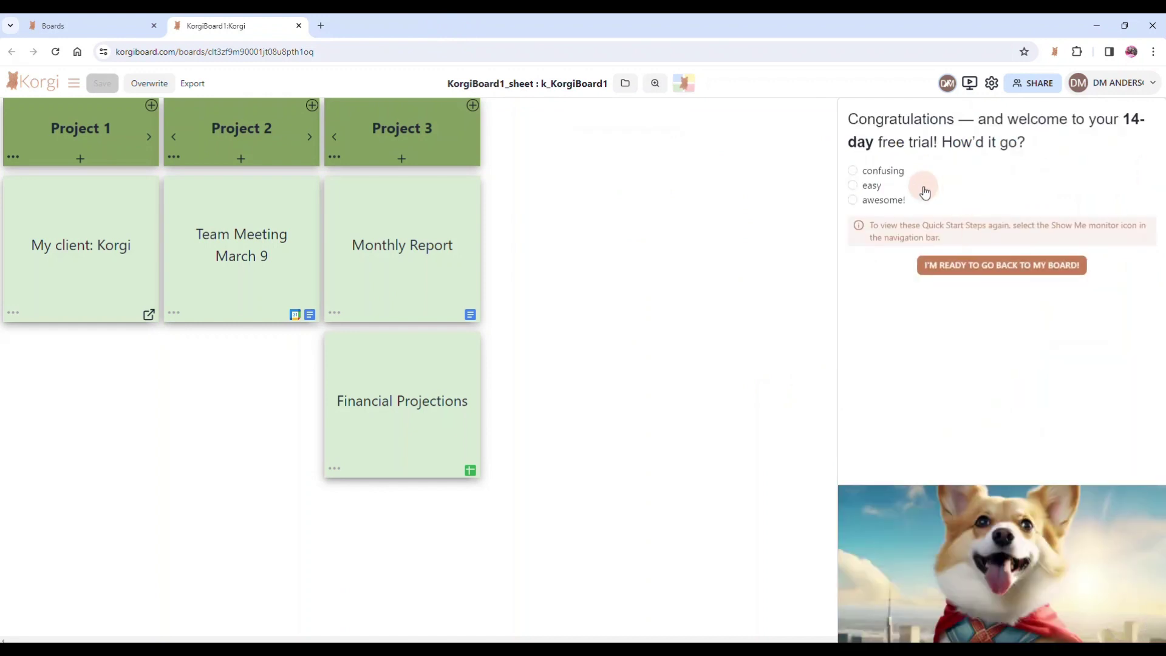
click(873, 200)
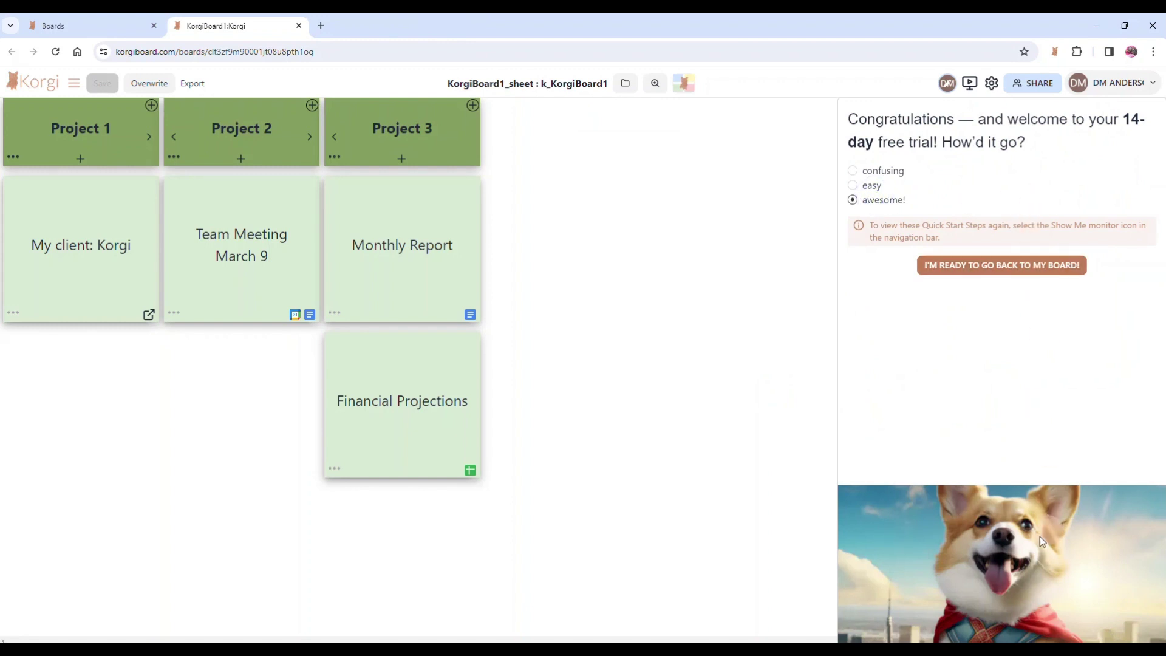
click(1004, 264)
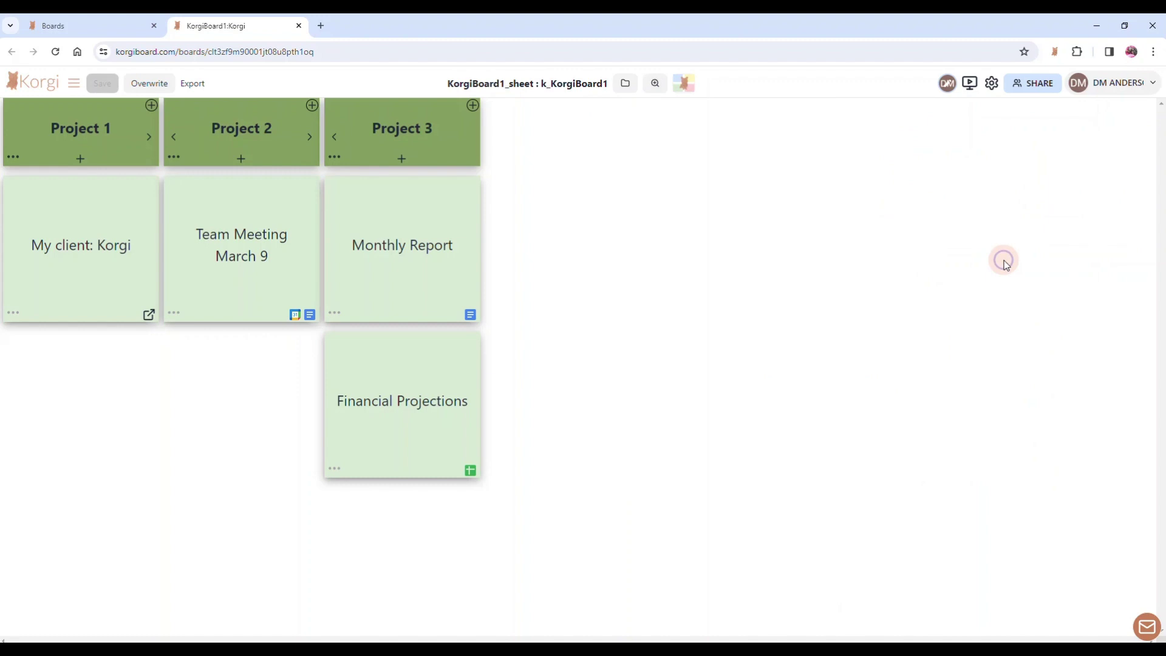